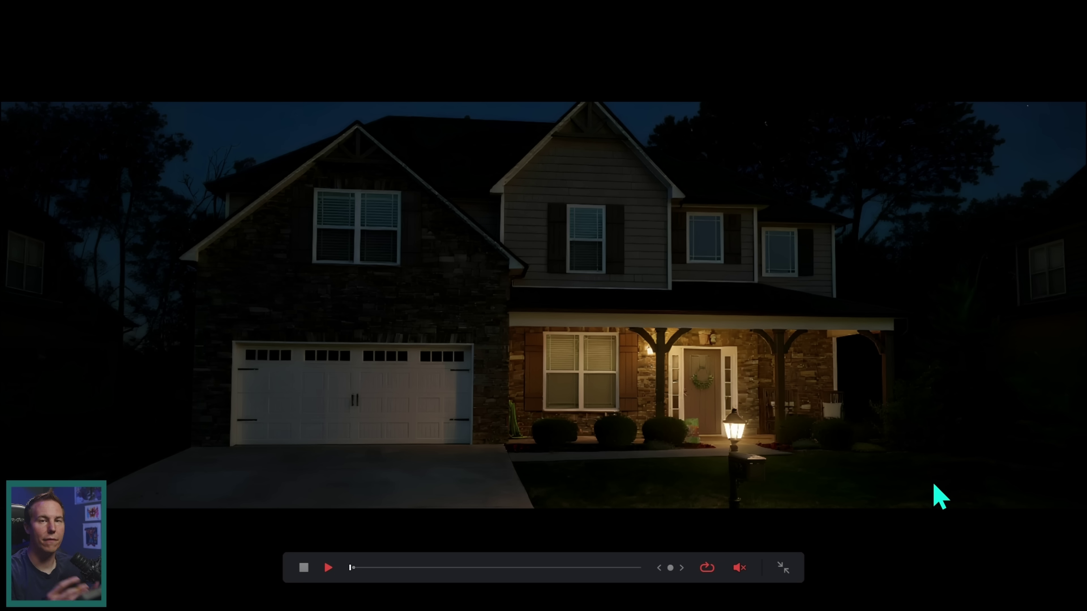
Search the Effects library for 'camera' and apply Camera Shake to the House4.png clip on V1
key(Escape)
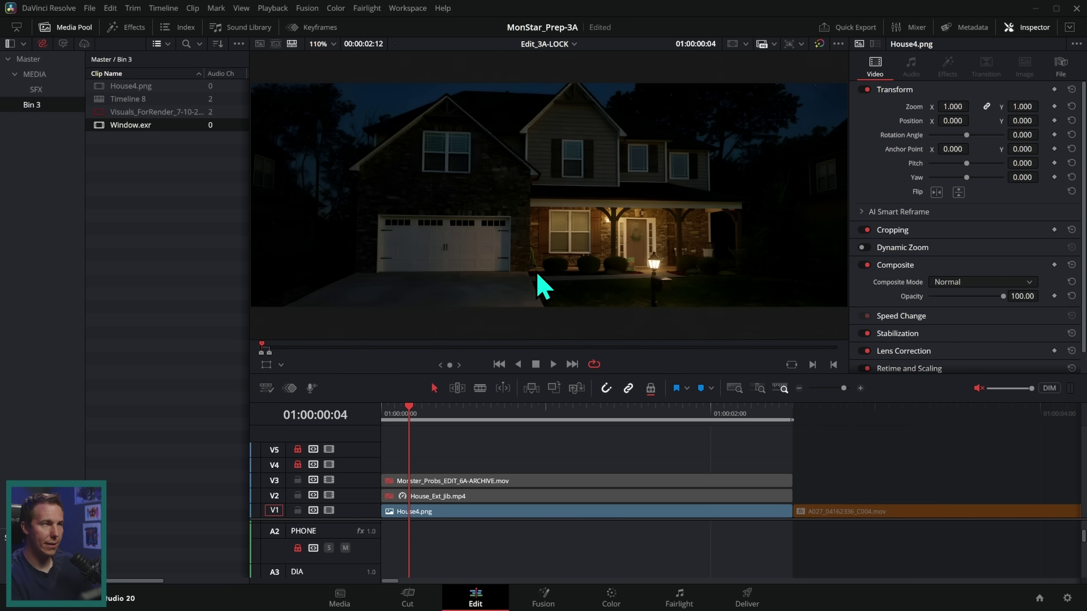
click(130, 28)
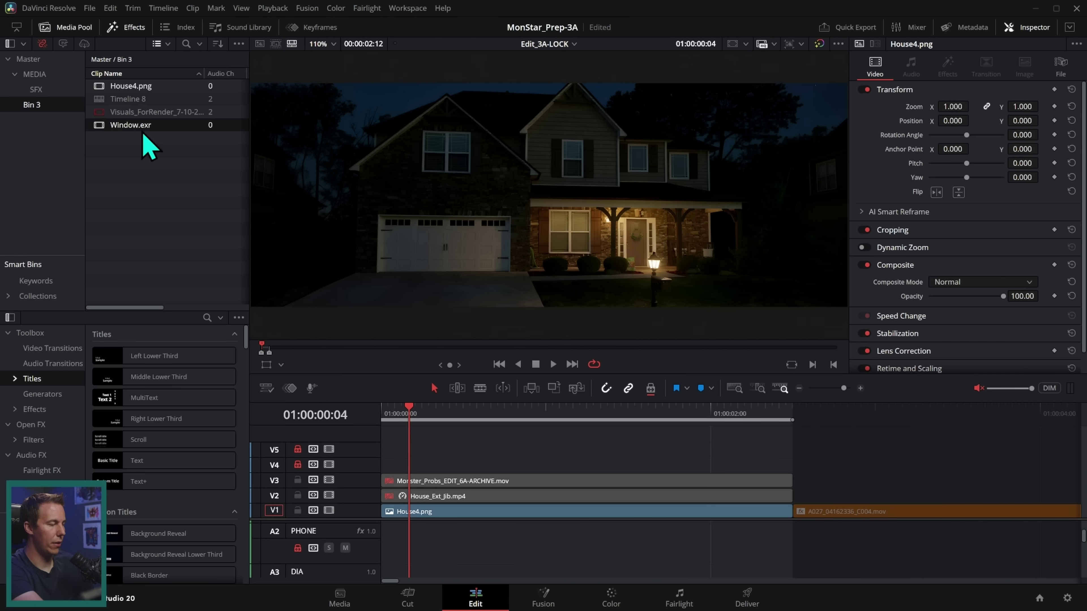
drag(171, 313, 201, 177)
click(207, 181)
text(camera)
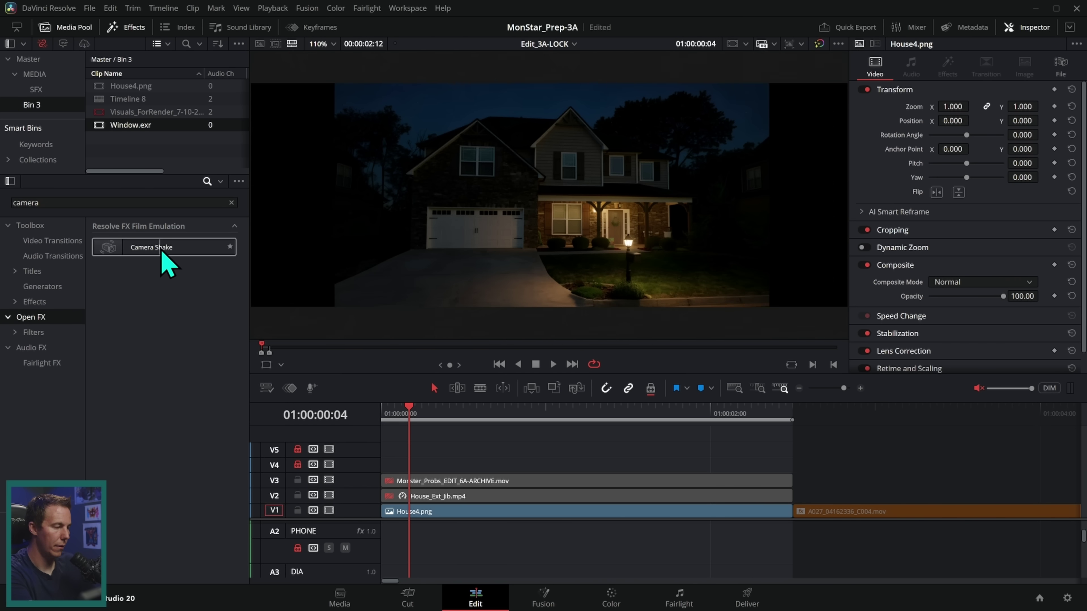
drag(164, 252, 496, 519)
Lower the shake's Motion and Speed Scale, raise Zoom and Rotation Amplitude, and preview the result
key(space)
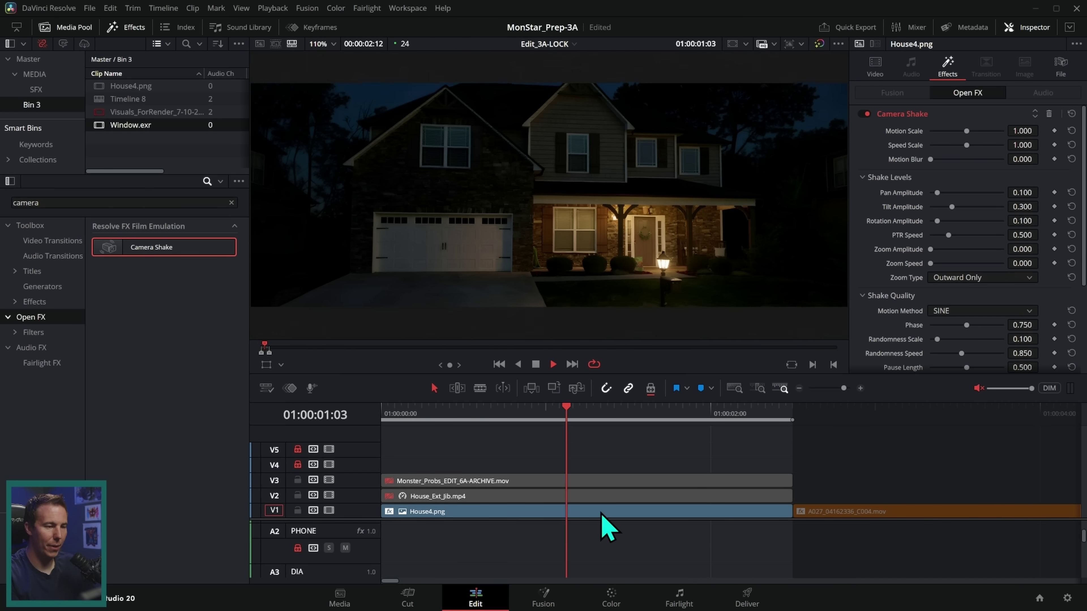
key(space)
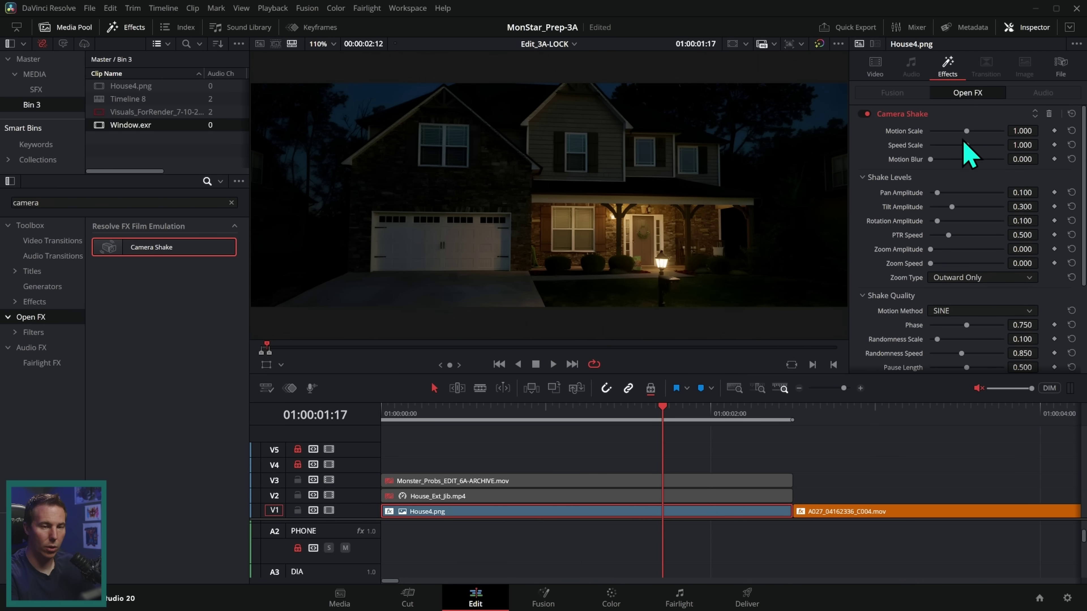
drag(965, 142, 935, 137)
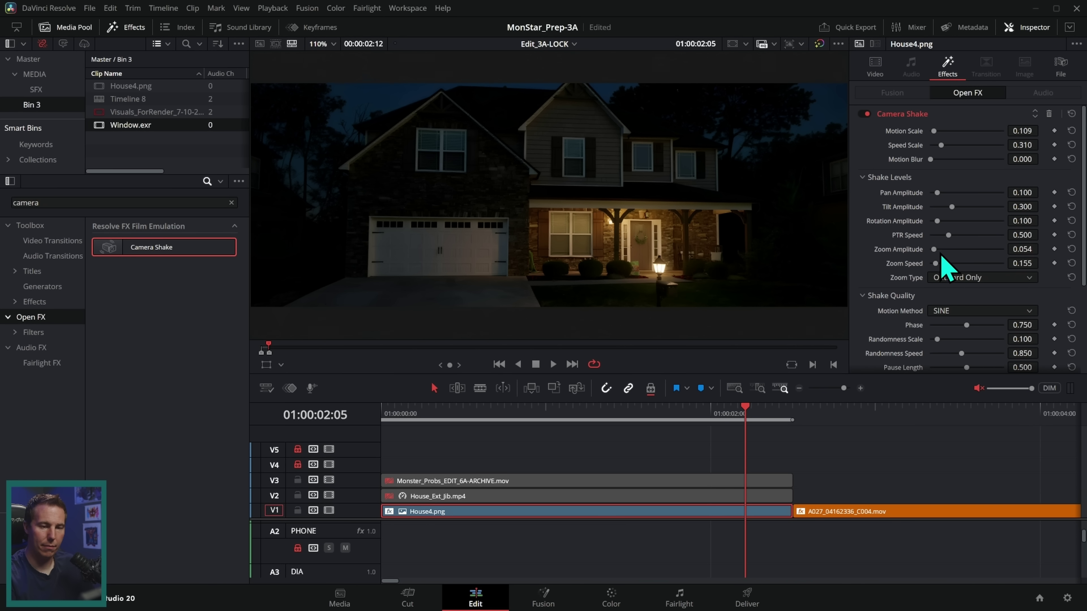
click(937, 249)
click(941, 221)
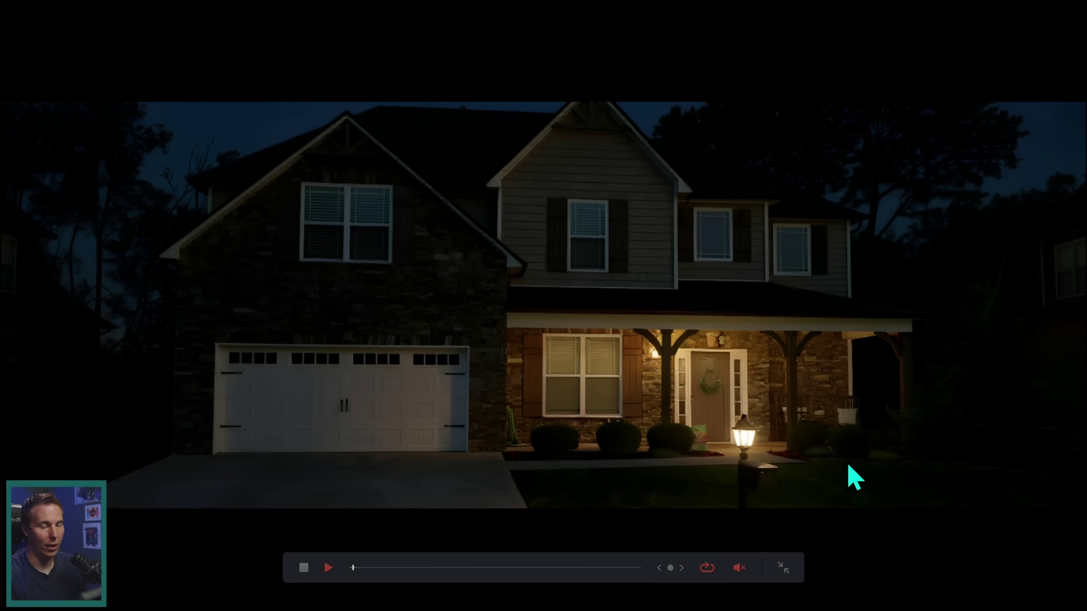
key(space)
key(Escape)
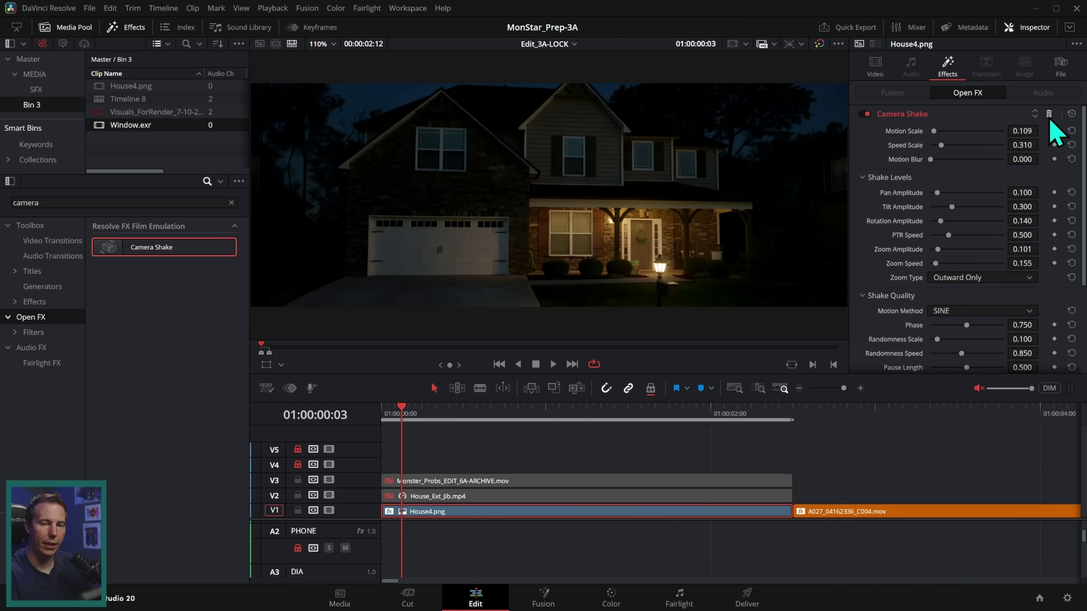
Delete the Camera Shake and enable Dynamic Zoom in the Video tab for a slow zoom on House4.png
click(1049, 113)
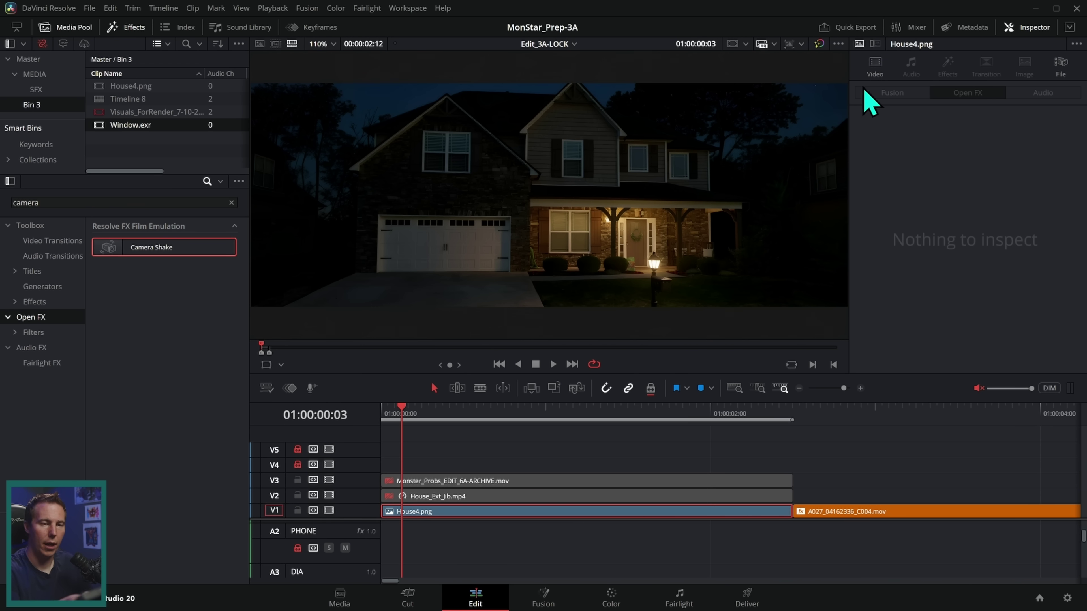
click(875, 69)
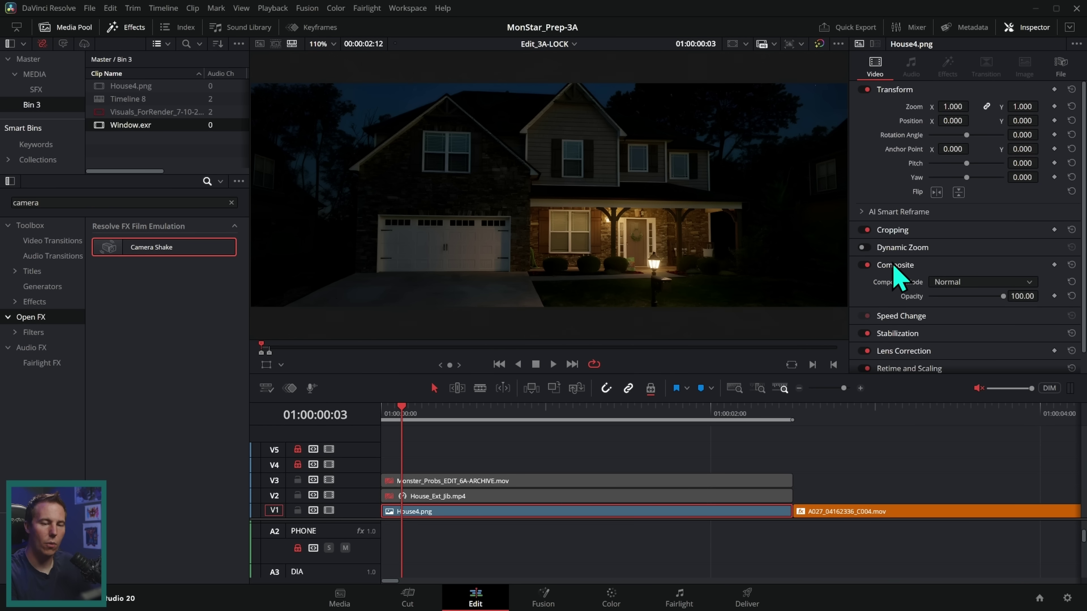
click(862, 247)
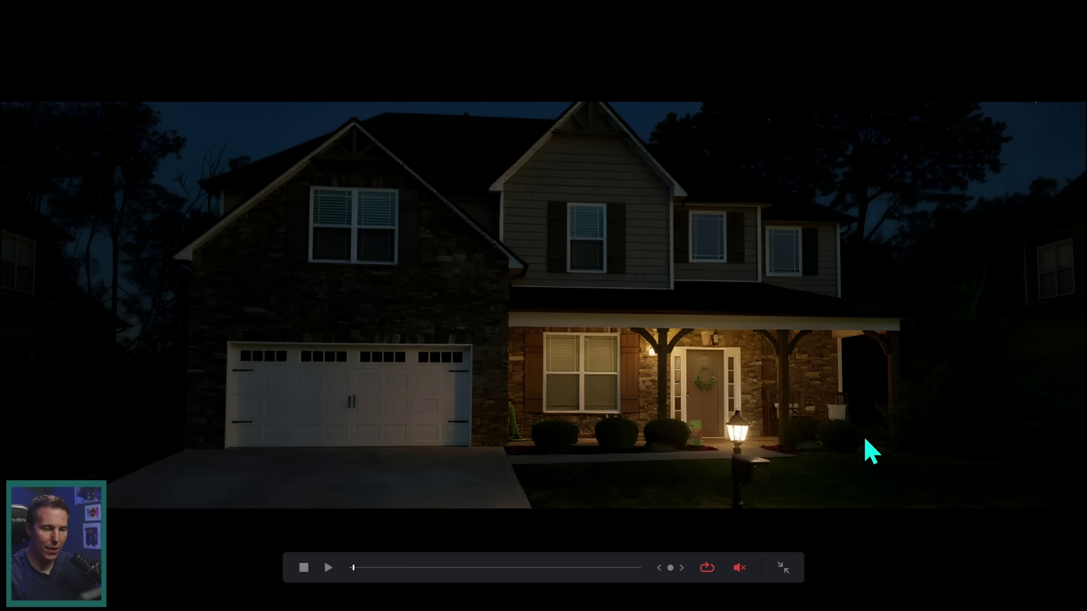
key(Escape)
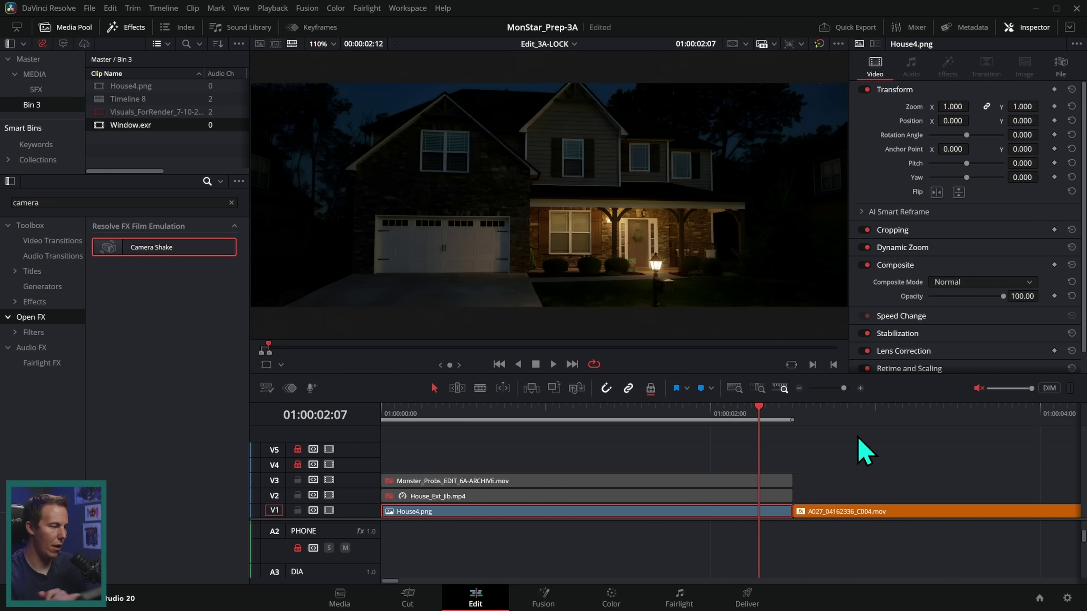
triple_click(206, 203)
key(BackSpace)
text(grai)
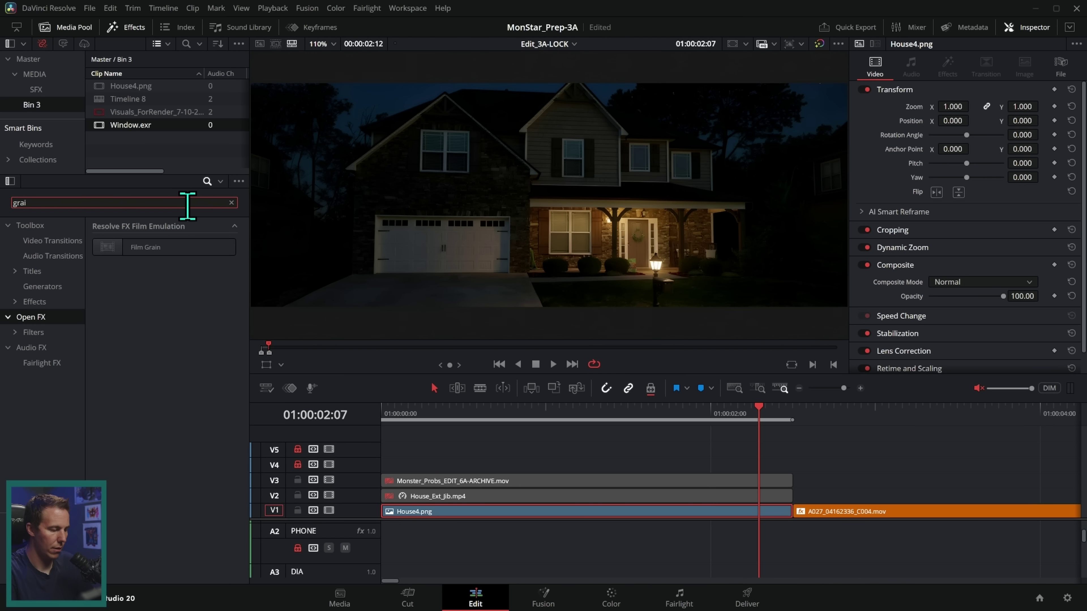
click(231, 202)
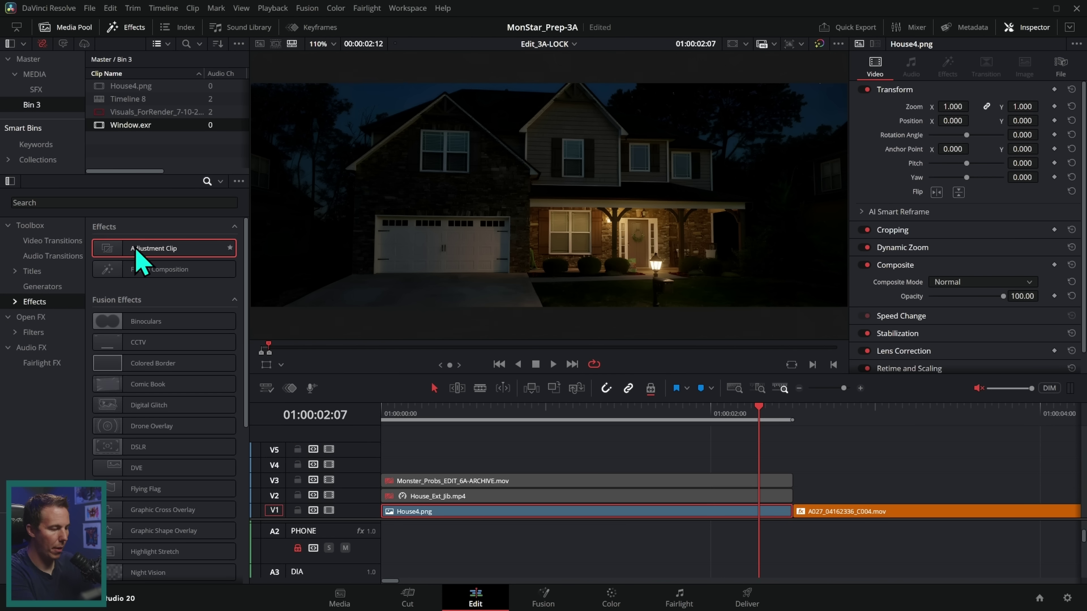
drag(148, 250, 417, 453)
drag(575, 461, 514, 476)
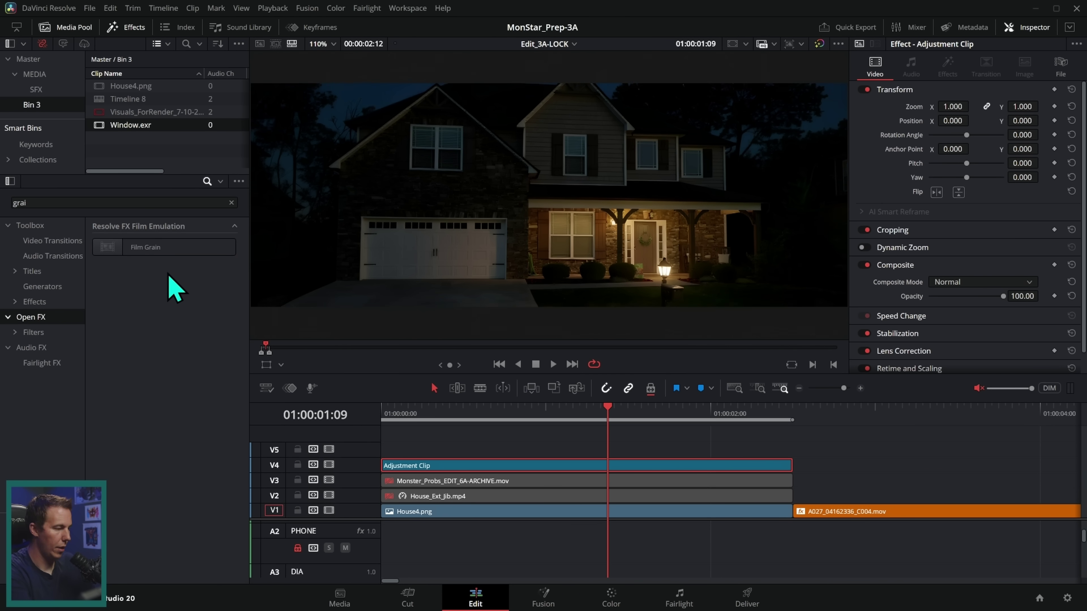
drag(170, 247, 439, 464)
drag(439, 464, 470, 465)
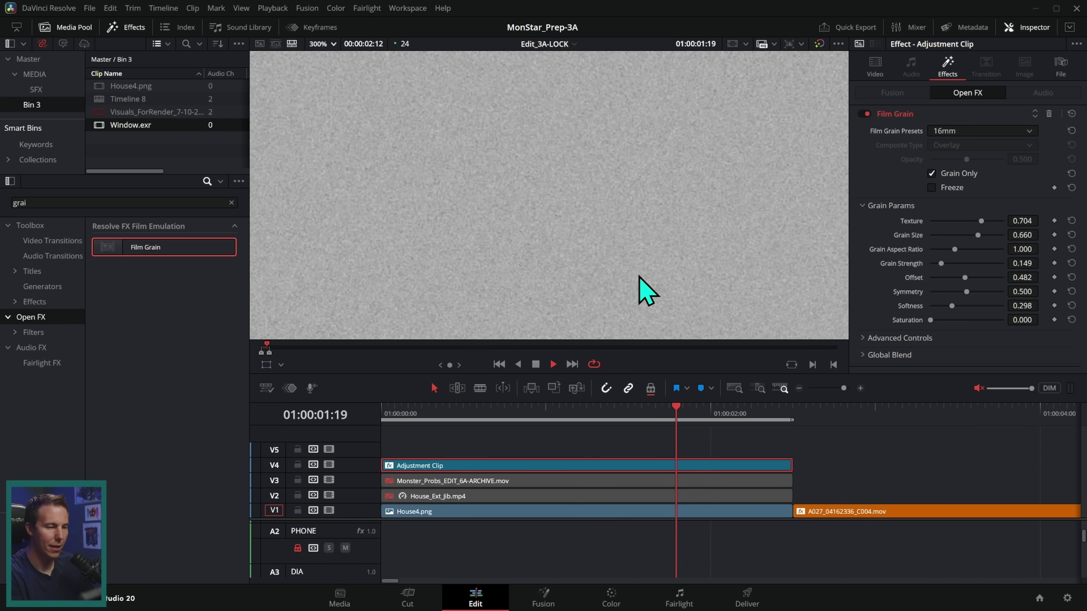
key(space)
click(931, 173)
key(space)
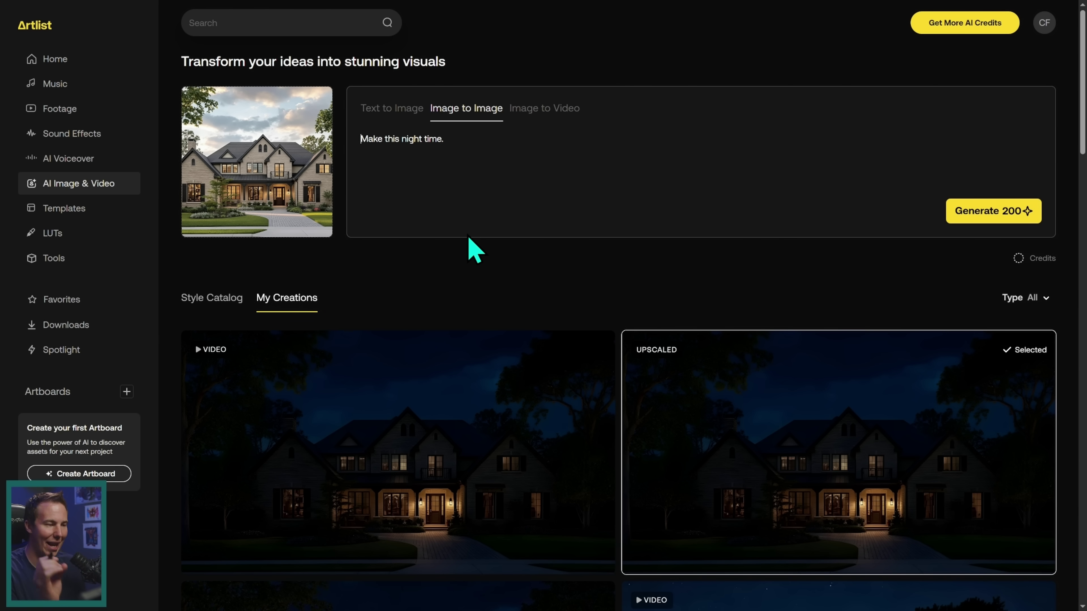
Open the earlier night-house video from My Creations and play it full screen
scroll(513, 321, down, 5)
click(543, 383)
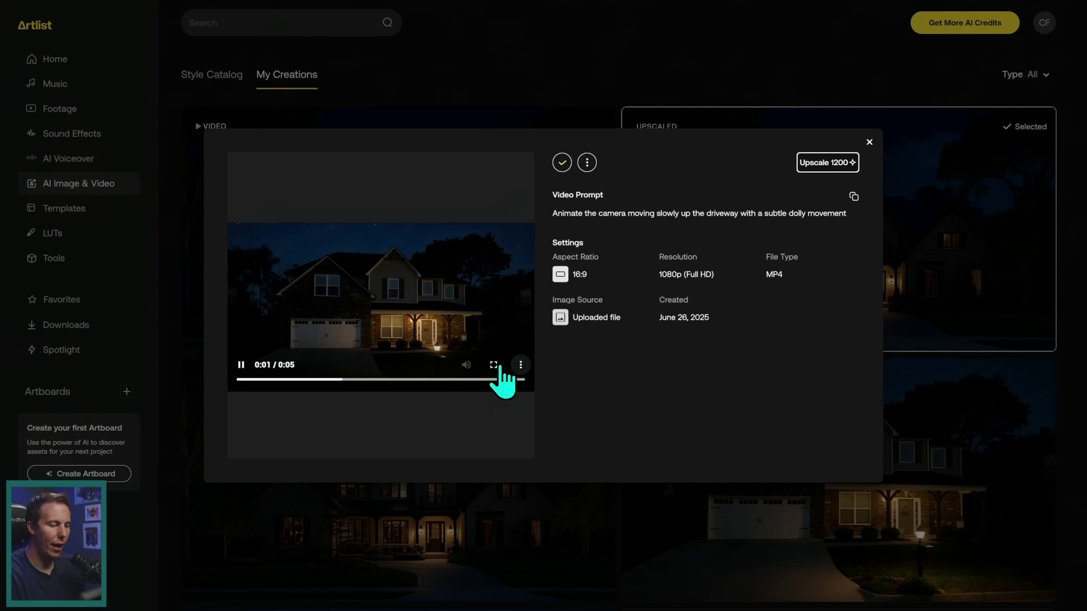
click(495, 369)
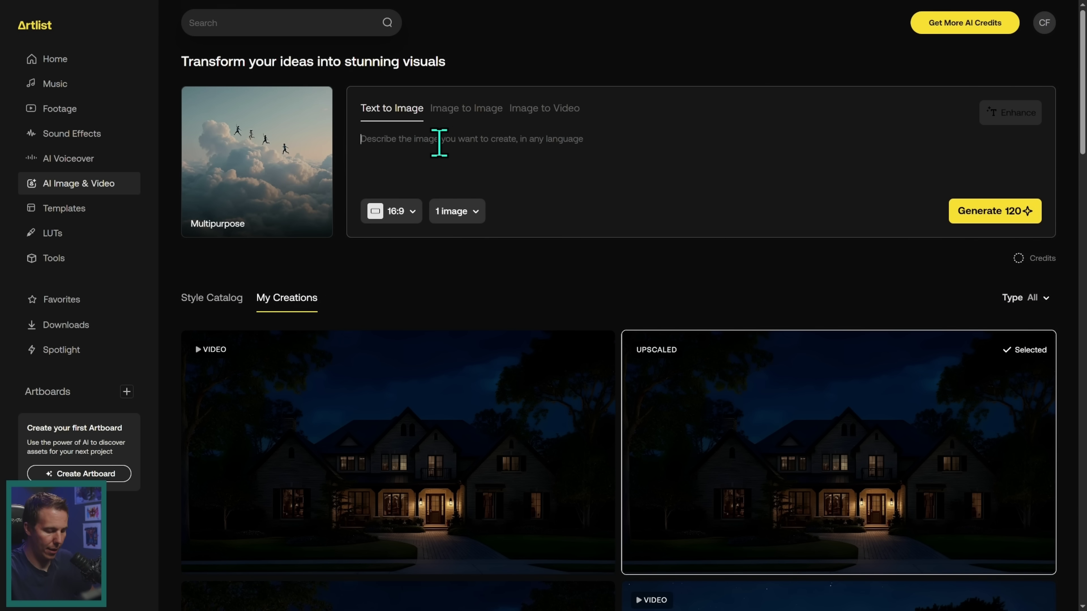
Generate an image from the prompt 'A house in the suburbs' and open its details
text(A house in the su)
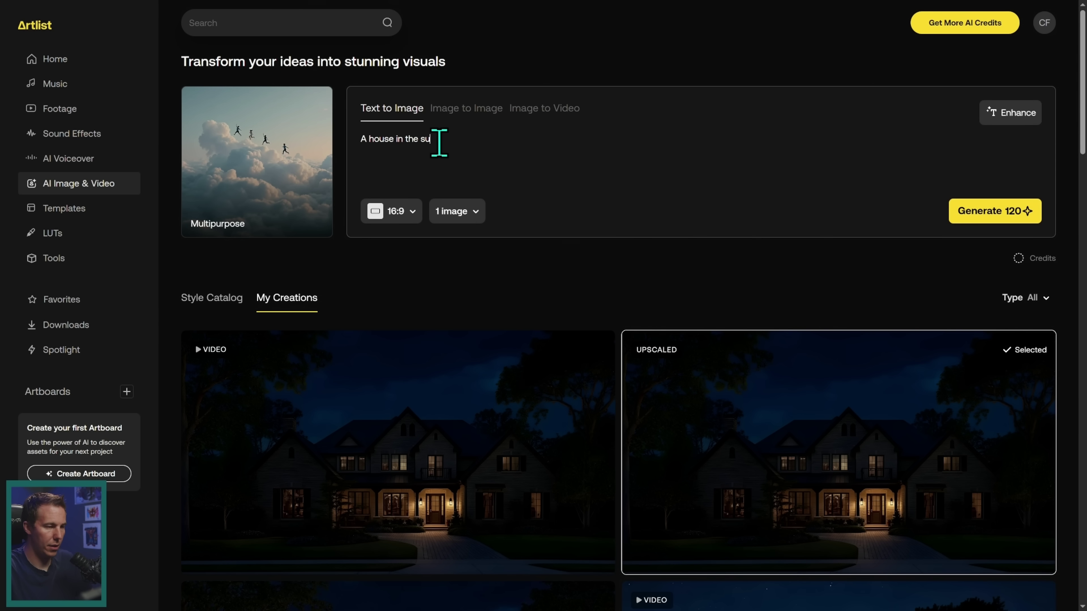
text(burbs)
click(984, 211)
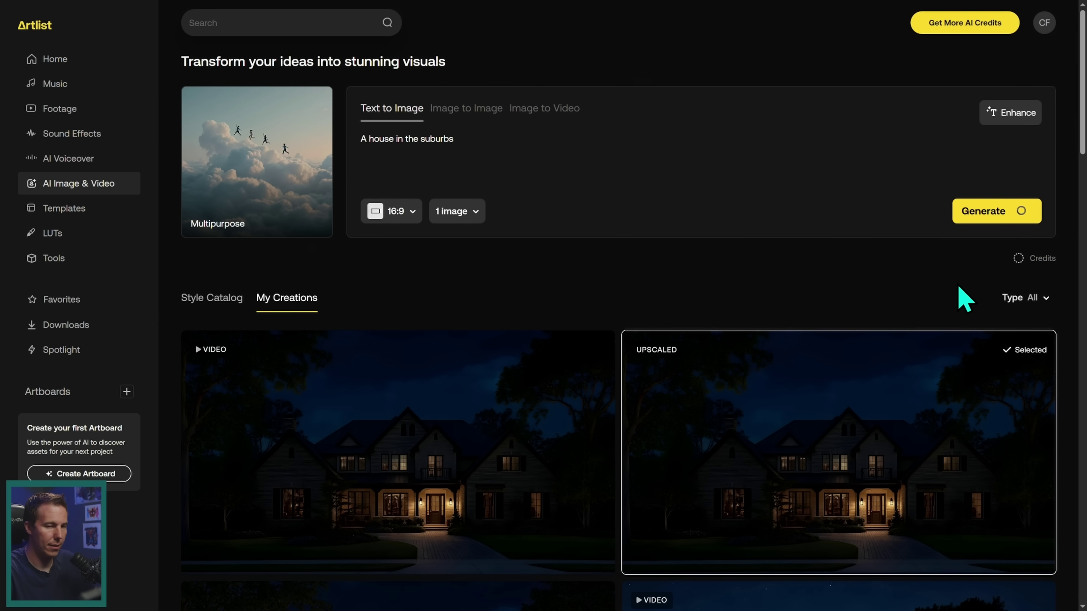
click(497, 338)
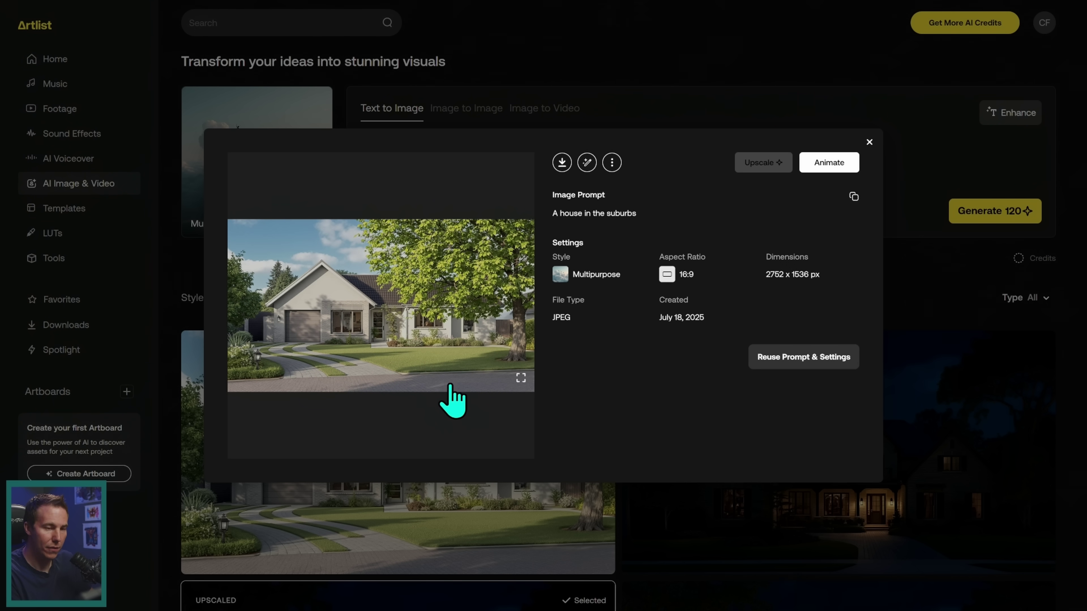
Transform the house image with the prompt 'make this a night shot' and view the upscaled result
click(586, 162)
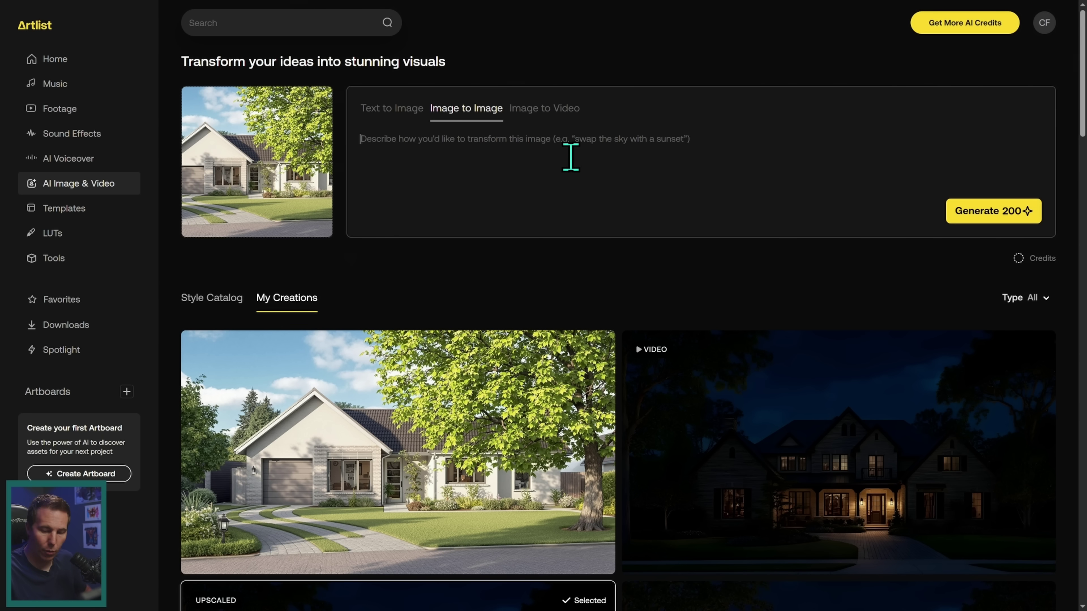
text(make this a night shot)
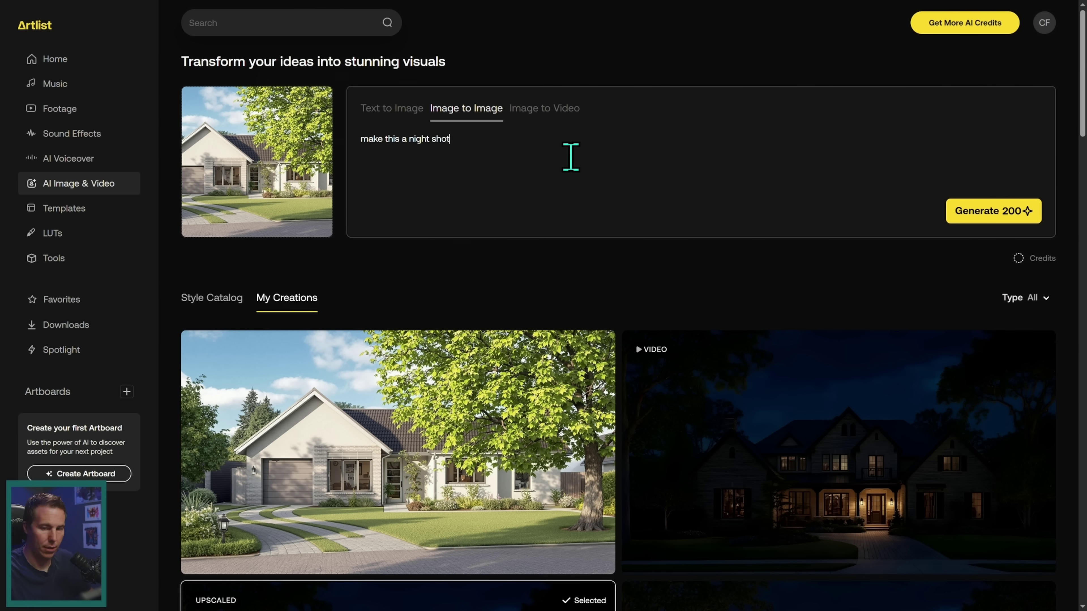
click(980, 217)
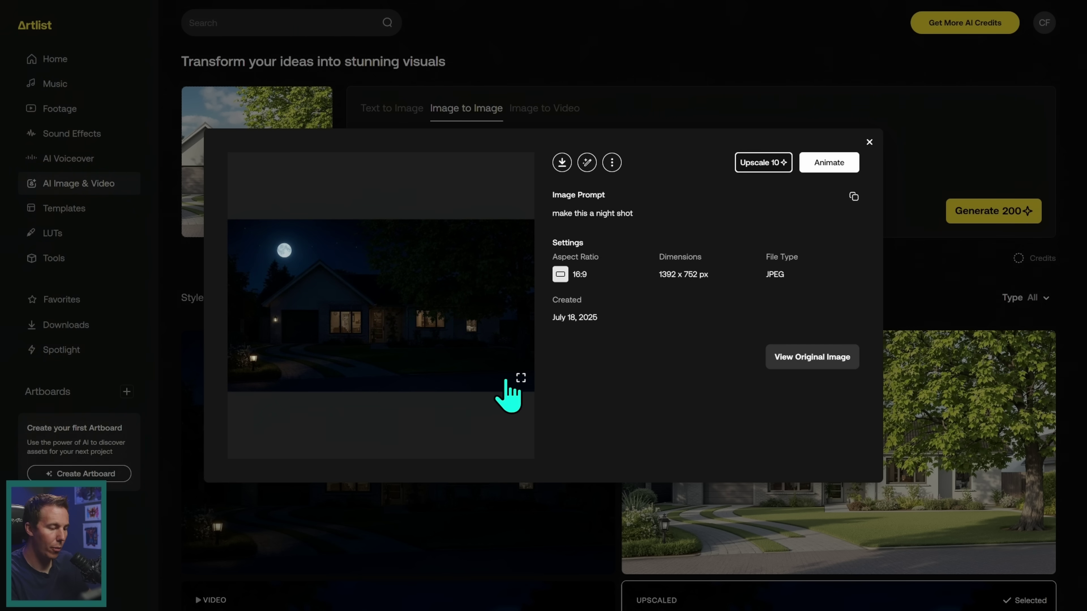
click(517, 379)
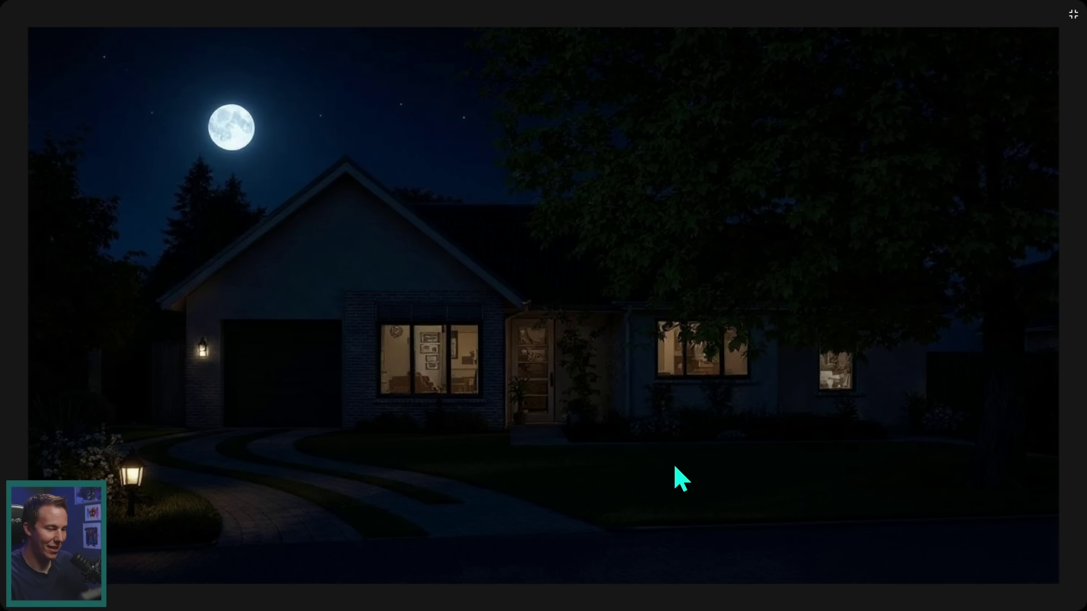
click(1072, 15)
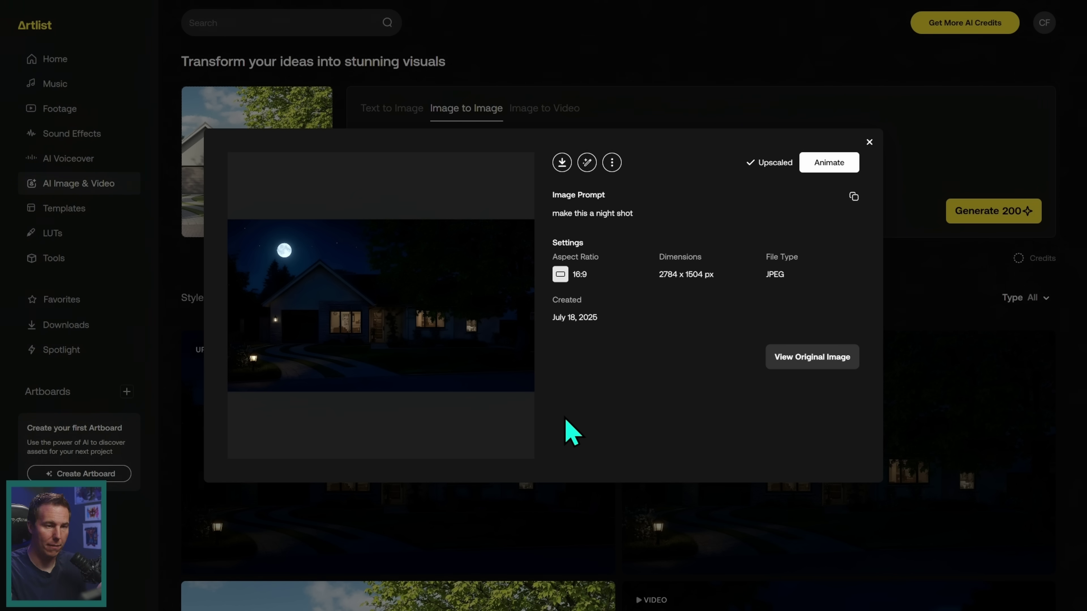
Animate the upscaled night image at 5 sec, 1080p with the prompt 'Add a slight camera movement to give this scene some depth.'
click(869, 142)
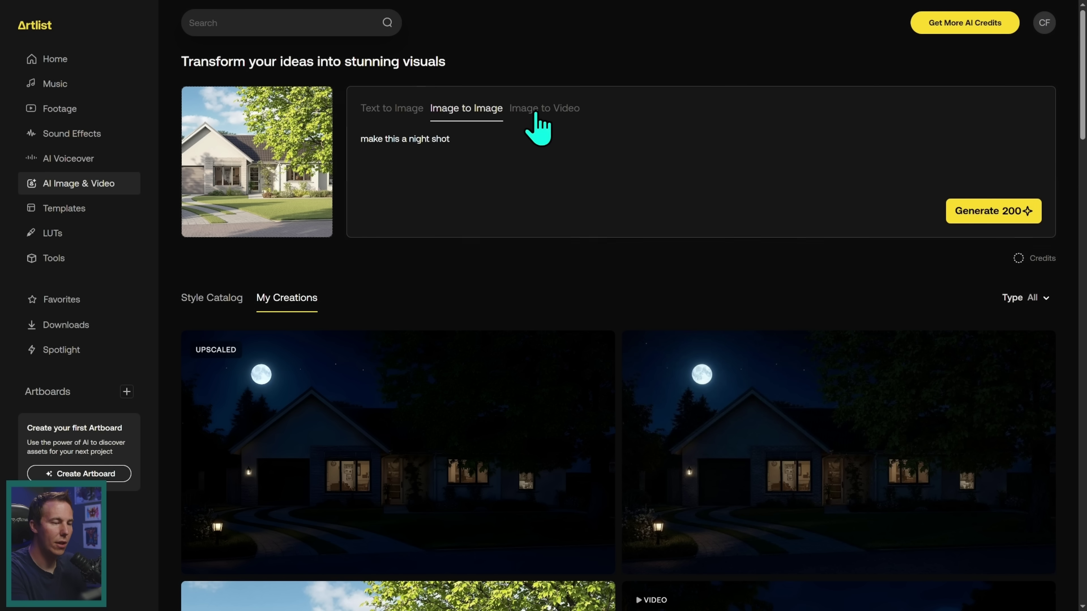
click(538, 116)
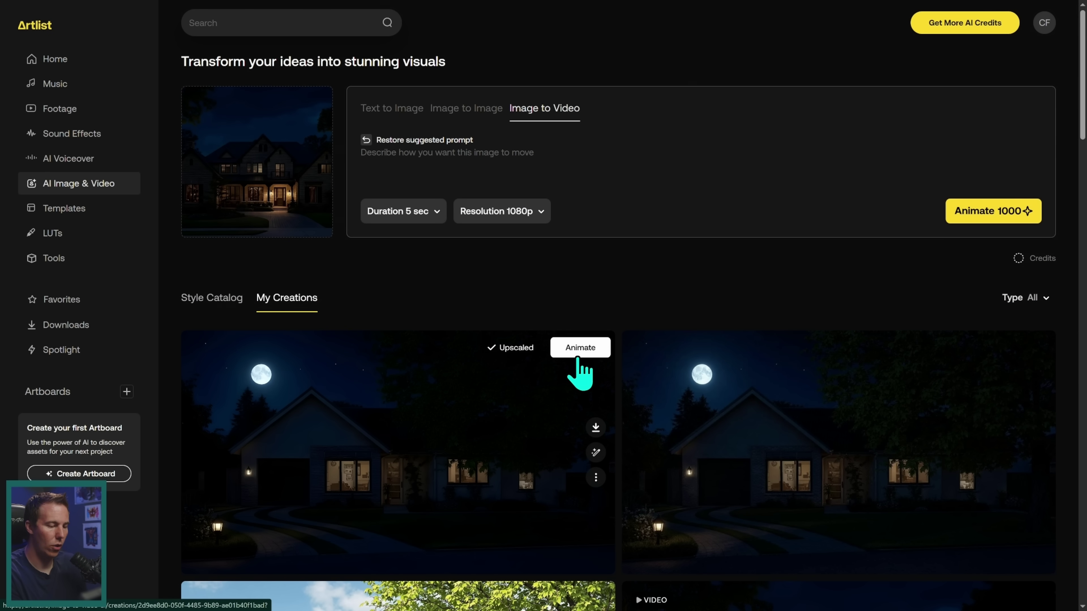
click(581, 348)
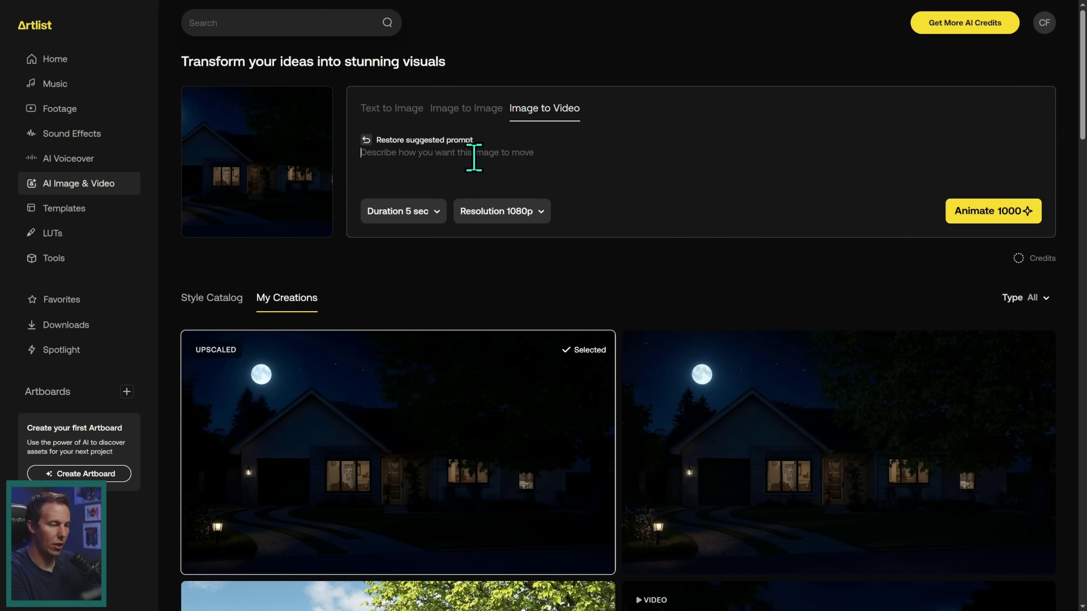
text(A)
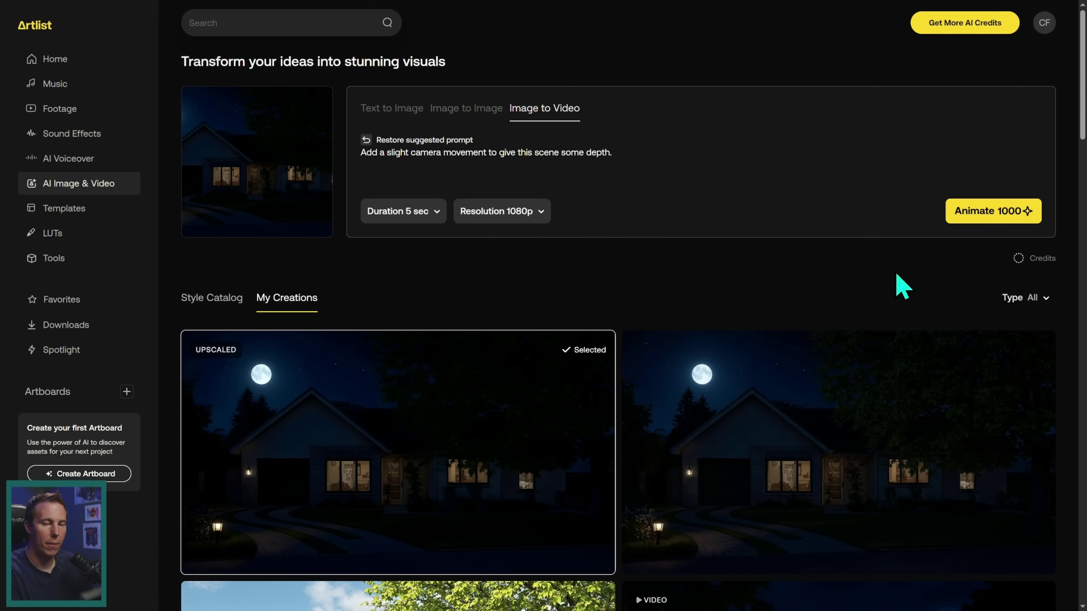
click(993, 214)
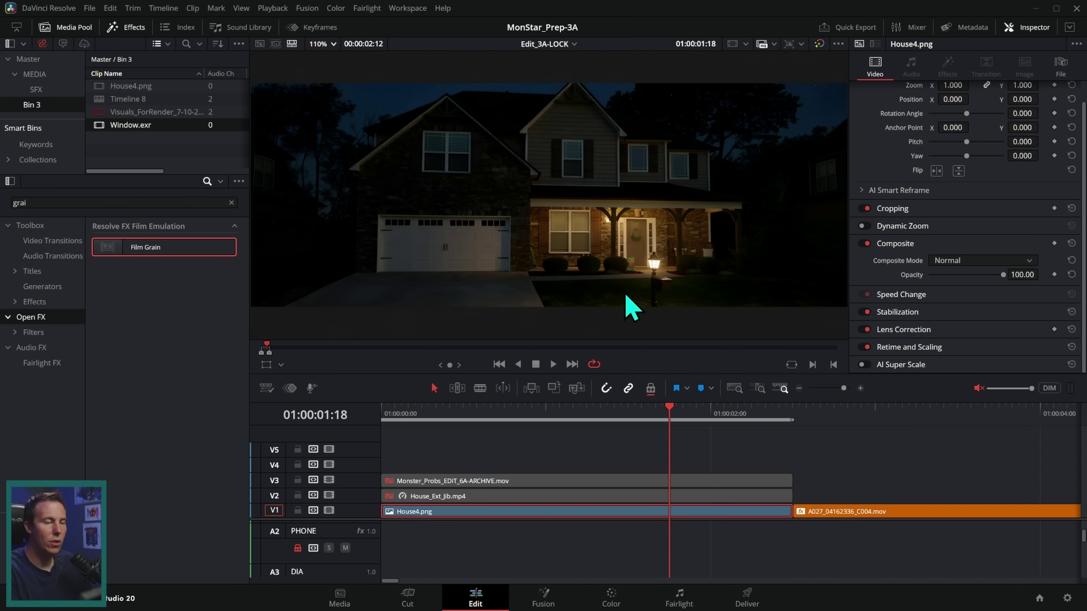
key(Home)
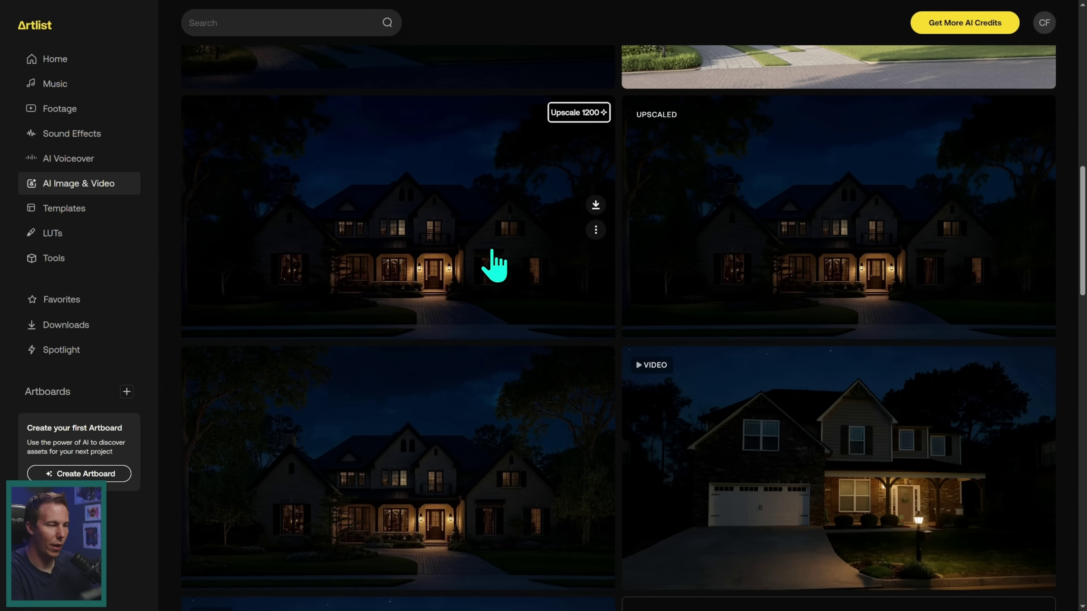
Play the generated animated night-house clip full screen
click(495, 259)
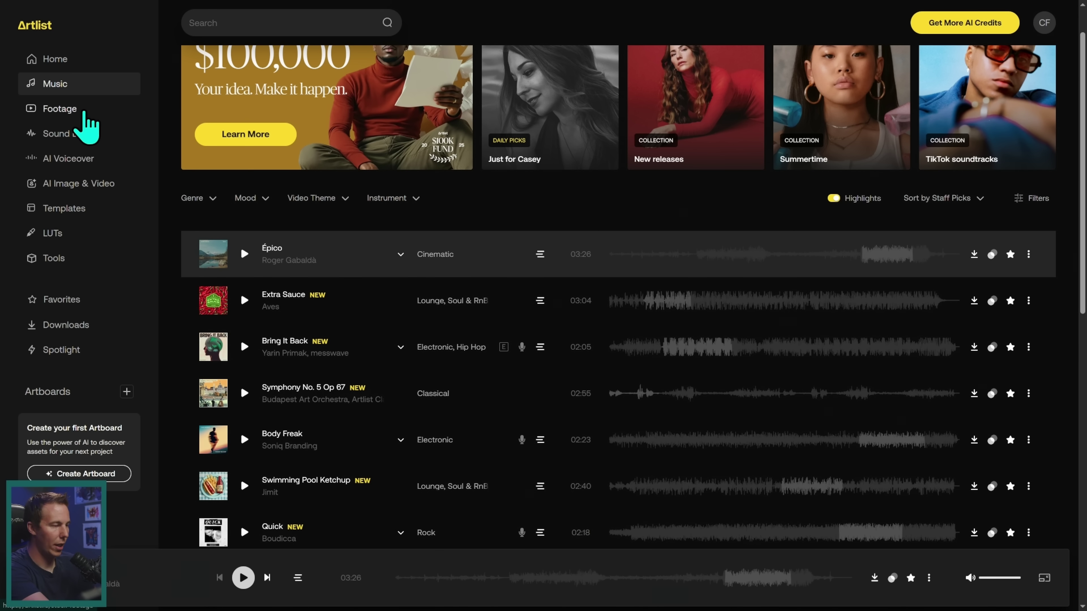
Browse the stock Footage library, open the flower-haired woman clip, then visit AI Voiceover
click(85, 113)
scroll(1078, 189, down, 2)
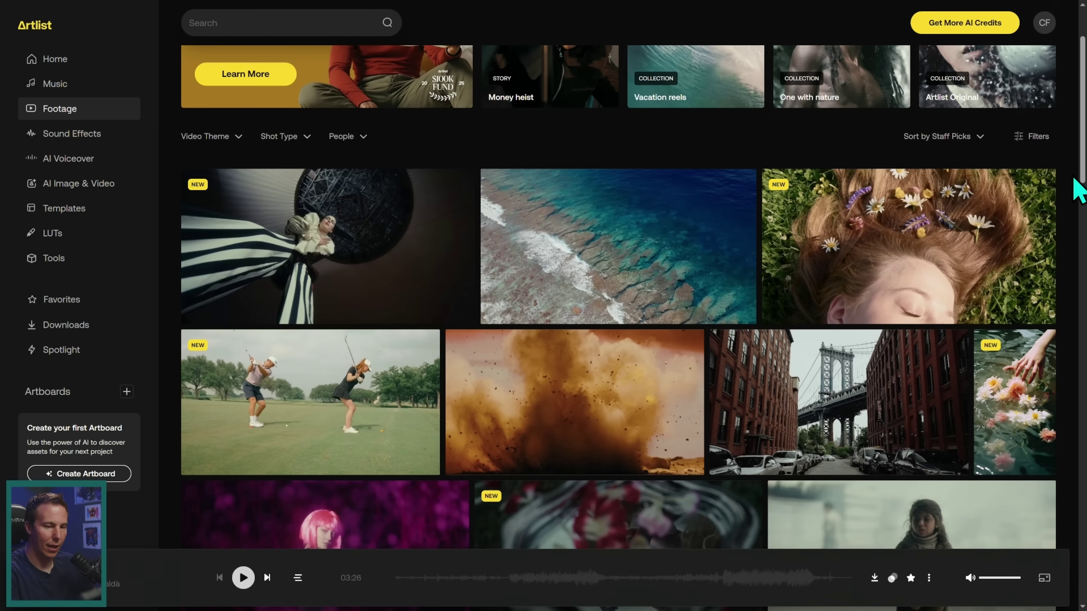
click(1027, 206)
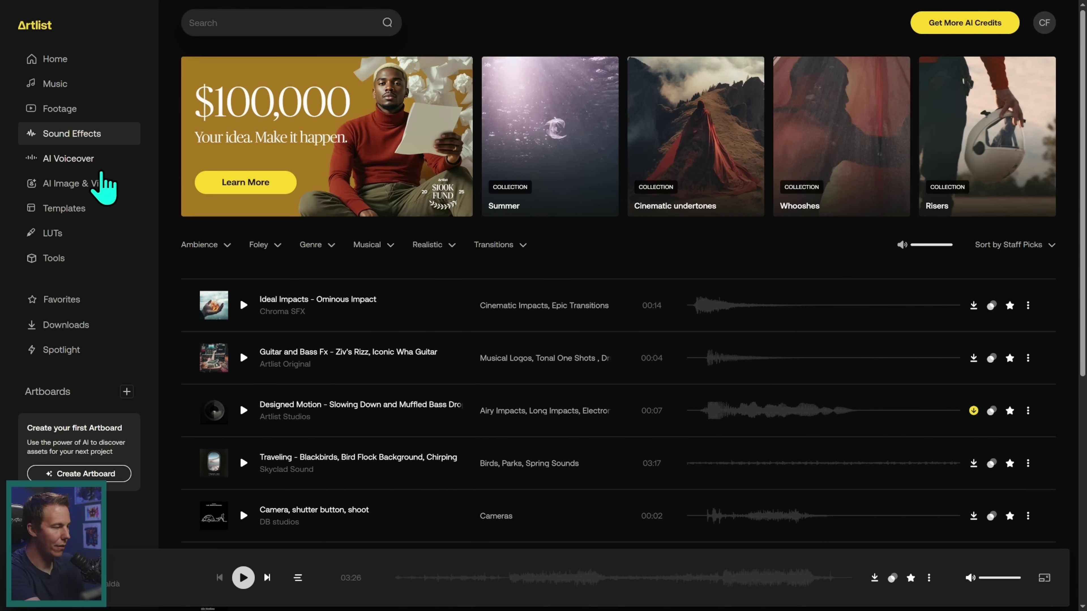
click(94, 164)
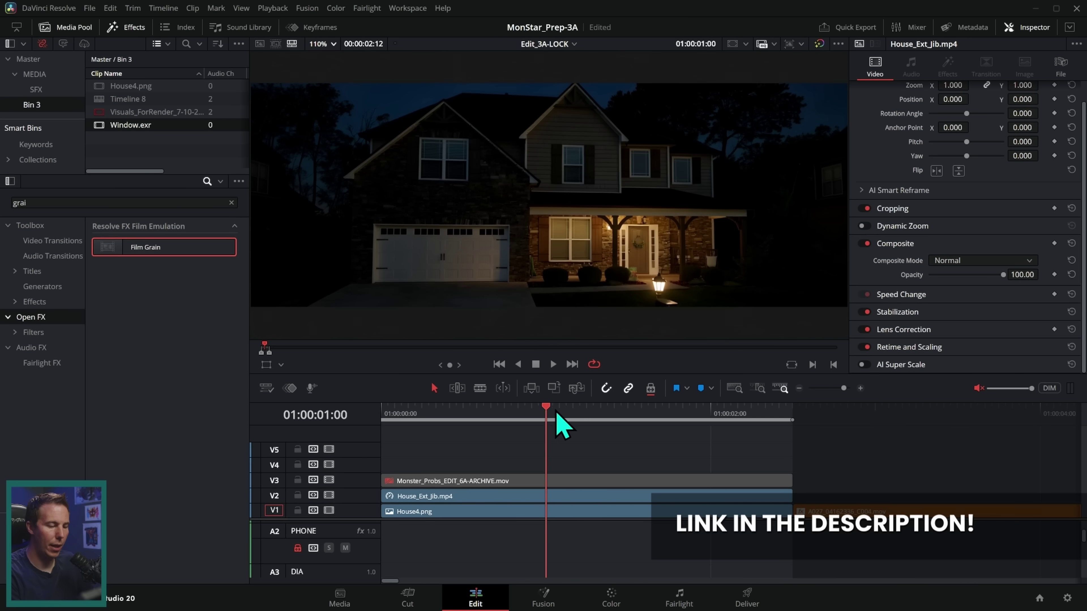
Scrub through the house jib clip and on to the bedroom clip in the timeline
drag(626, 419, 485, 432)
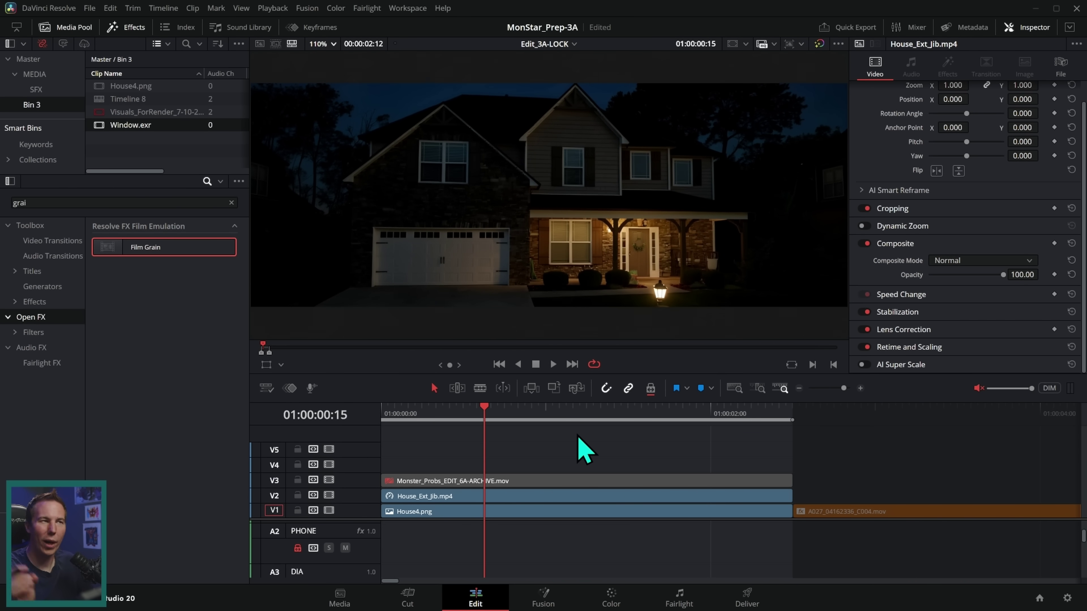
drag(841, 414, 896, 424)
key(Left)
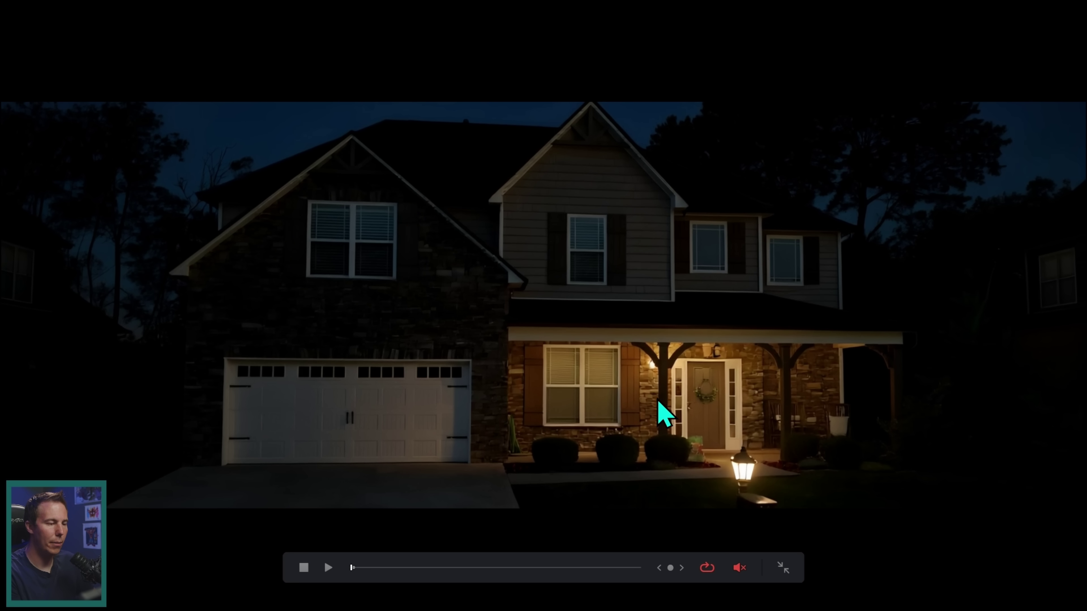
key(Escape)
Jump to the bedroom clip and view the Window.exr still full screen
mouse_move(828, 416)
mouse_down()
mouse_move(888, 417)
mouse_move(848, 424)
mouse_up()
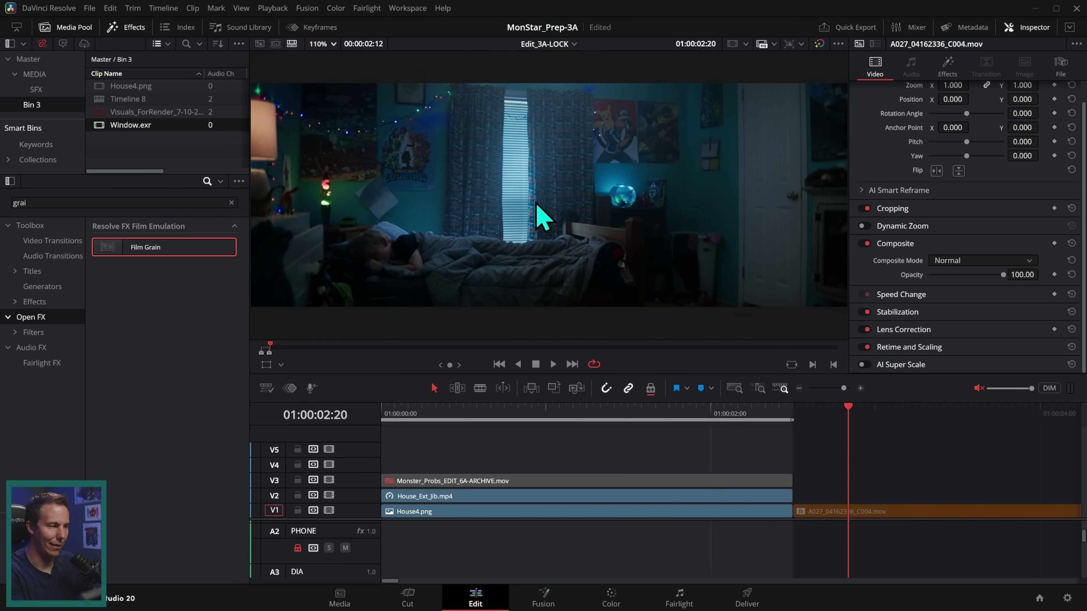
key(q)
key(p)
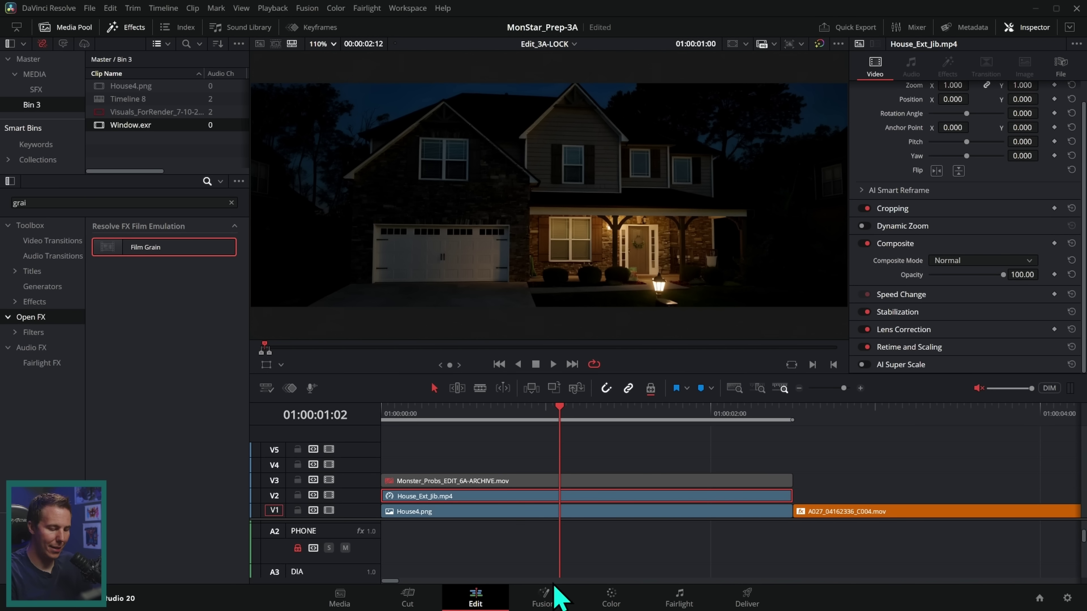
On the Fusion page, bring Window.exr from the Media Pool into the node graph and merge it
click(543, 597)
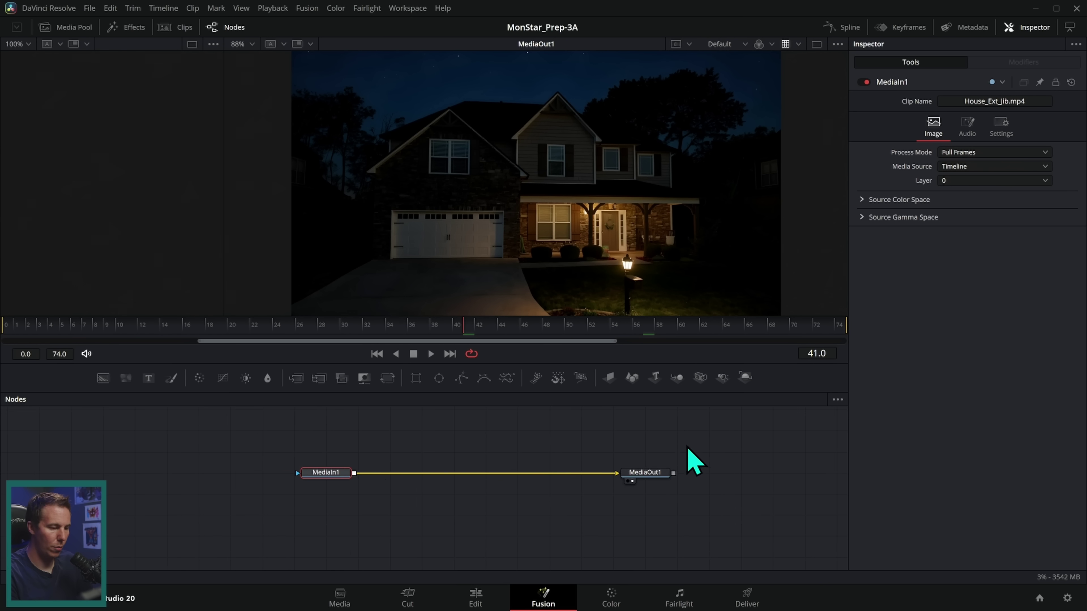
click(69, 27)
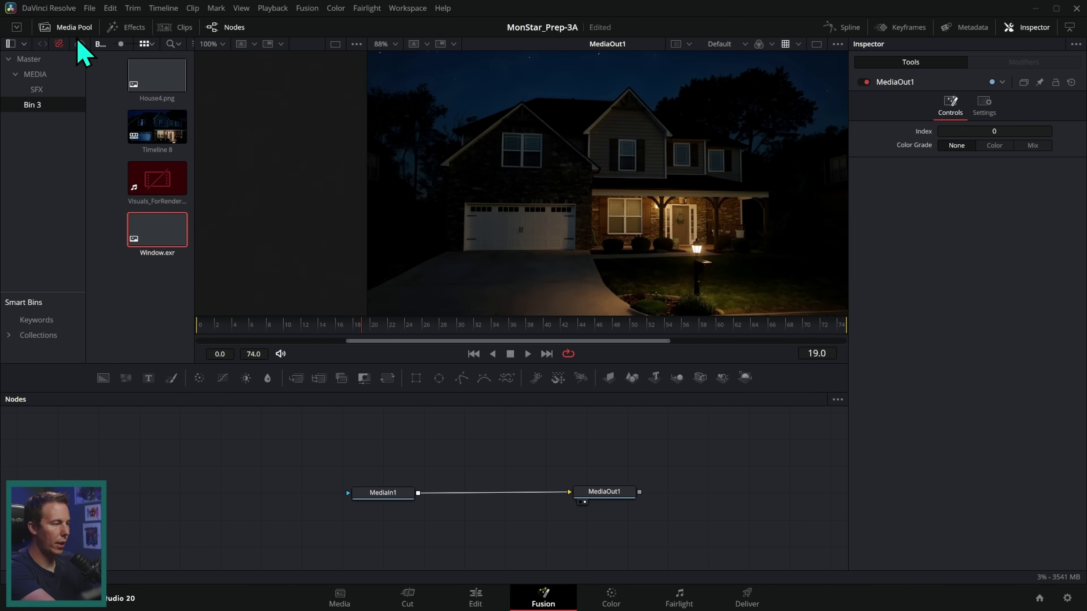
drag(154, 238, 389, 541)
click(69, 27)
key(2)
key(2)
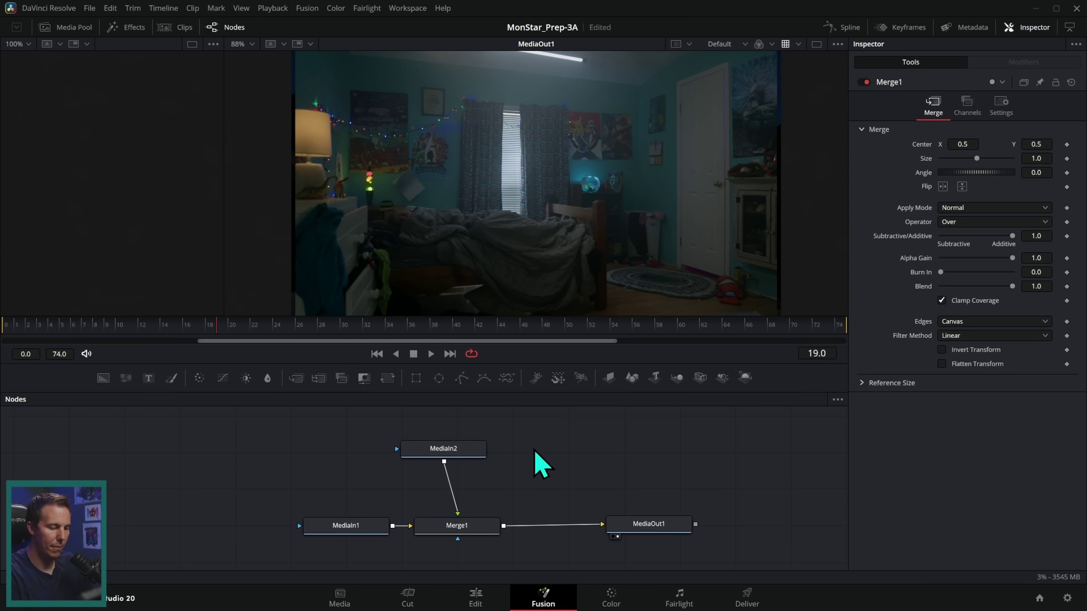
drag(466, 448, 478, 449)
Set the Merge Blend to 0.504 and insert a Transform between the still and the merge
click(478, 530)
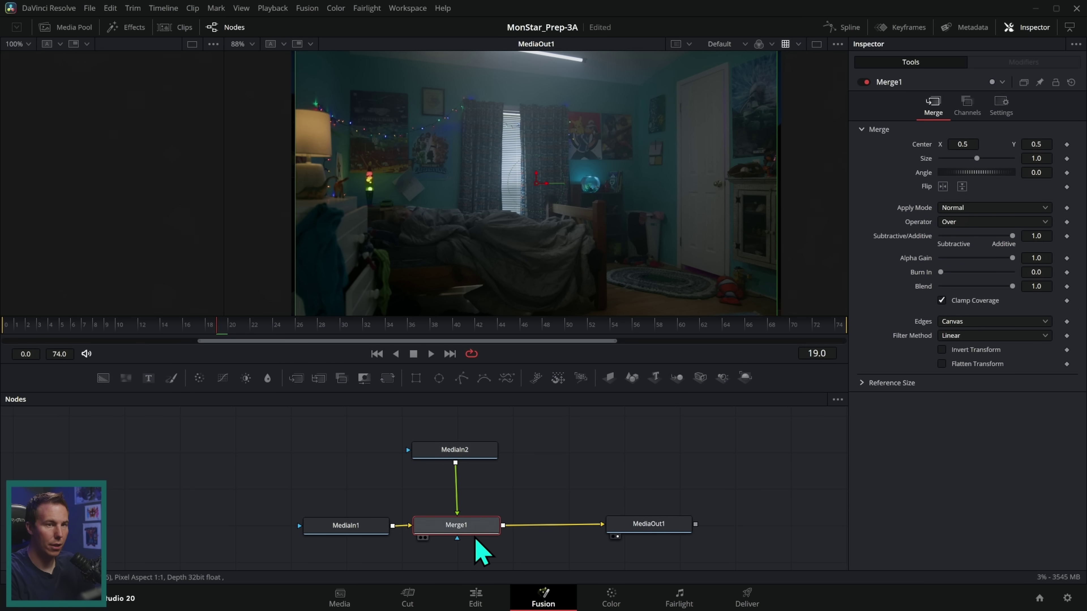
drag(1012, 287, 974, 287)
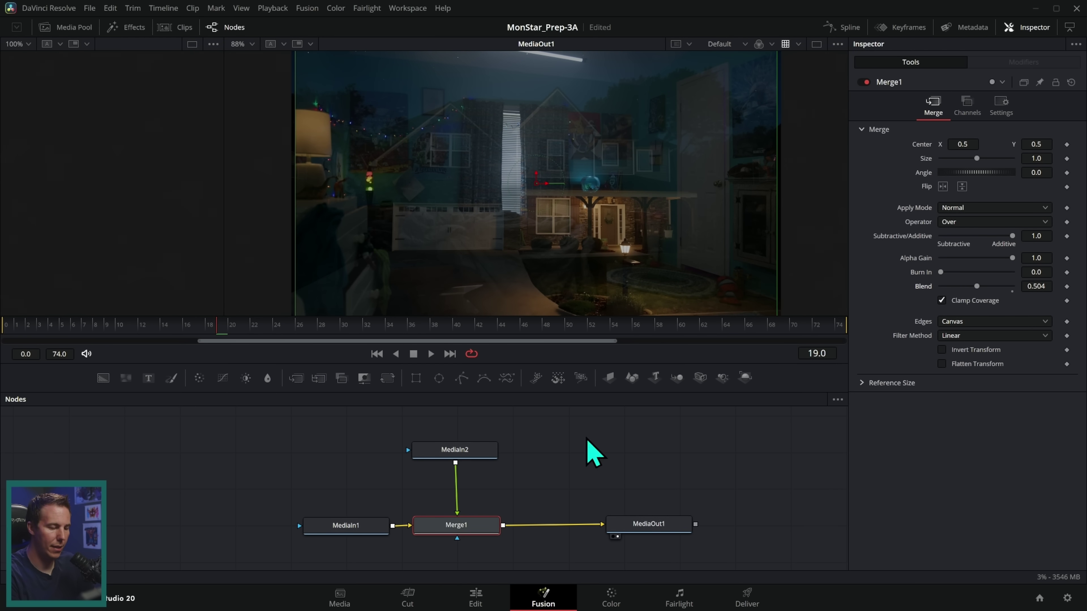
drag(455, 450, 457, 431)
drag(388, 387, 457, 477)
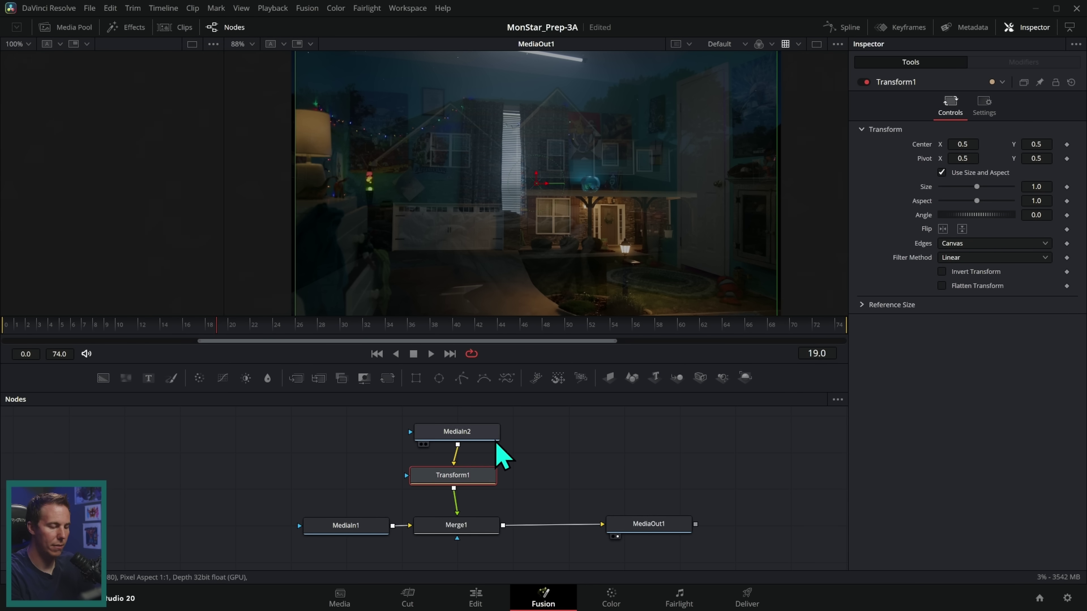
Rename MediaIn2 to Window_Still and MediaIn1 to OG_Footage
click(482, 432)
key(F2)
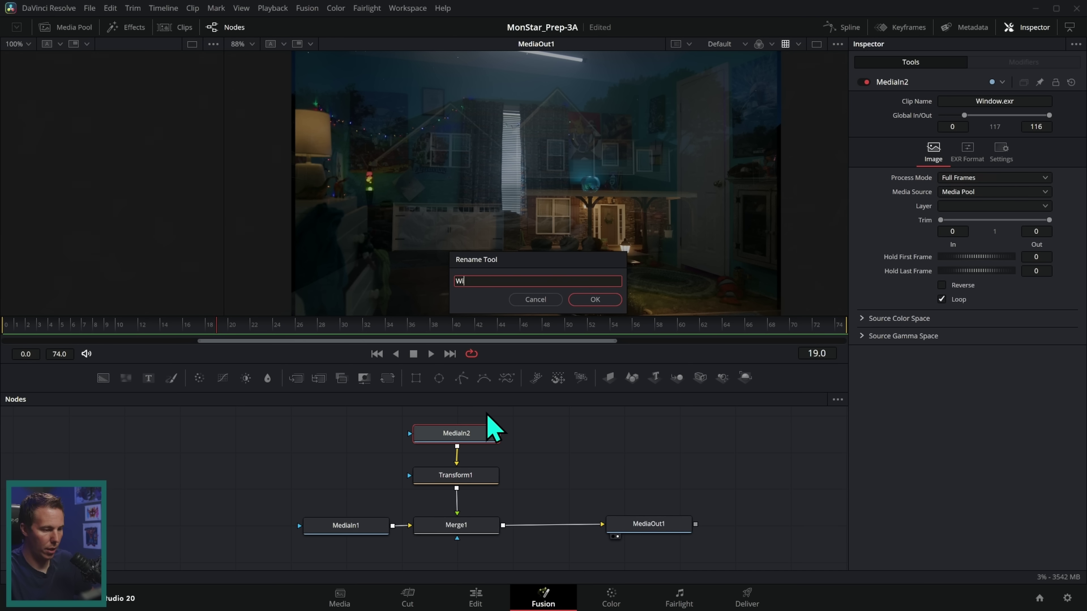
key(Return)
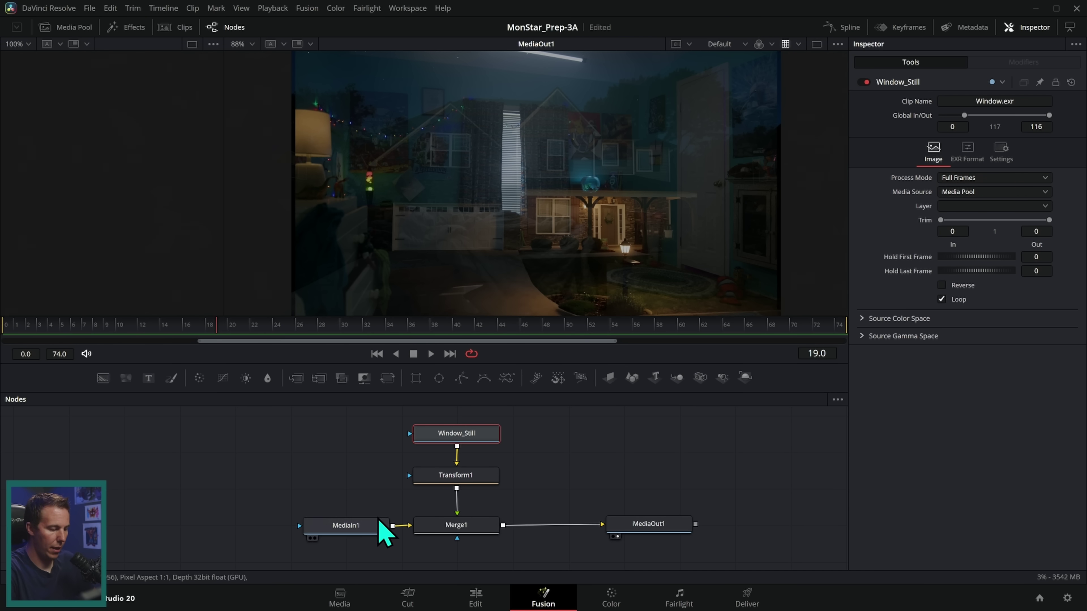
click(365, 531)
key(F2)
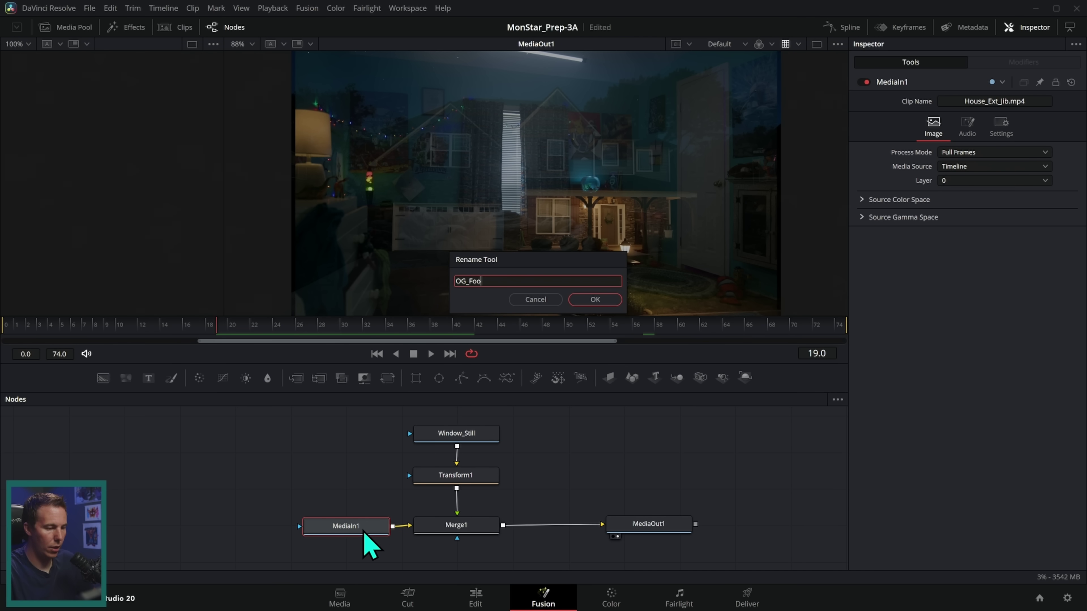
text(OG_Footage)
key(Return)
In Transform1, shrink the still to 0.365 and centre it at 0.337, 0.582 over the upper window
click(456, 475)
drag(980, 190, 957, 204)
scroll(620, 250, up, 3)
scroll(623, 252, up, 3)
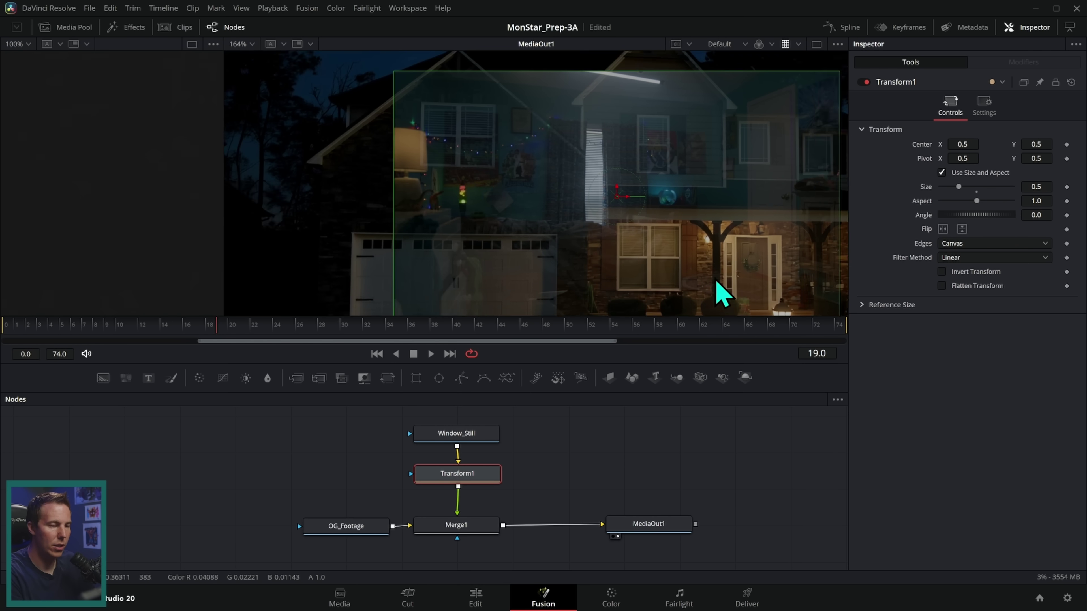
drag(656, 235, 533, 197)
scroll(531, 193, up, 4)
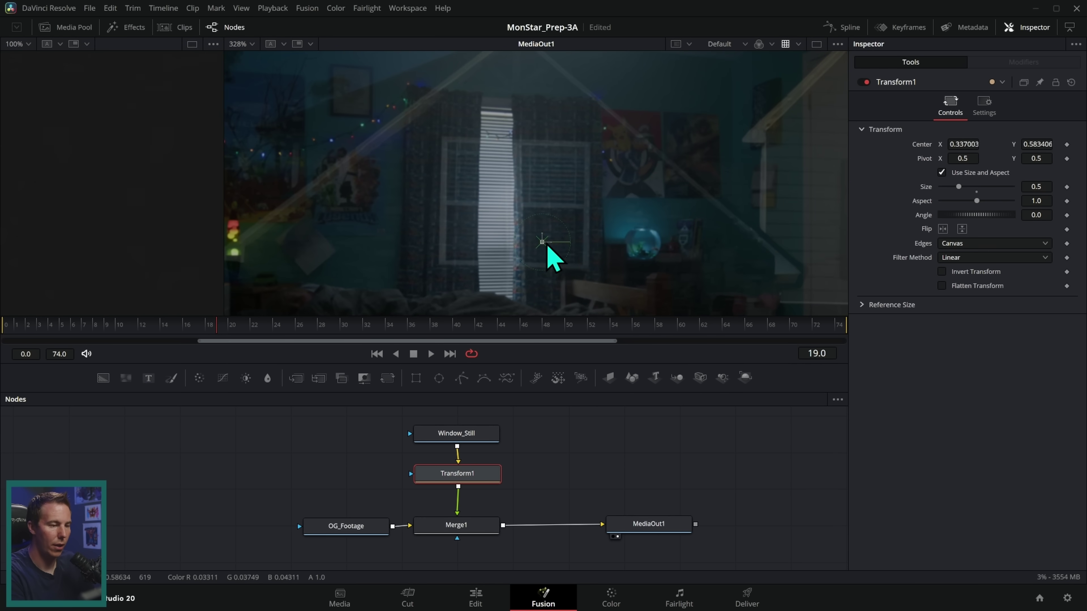
drag(548, 238, 564, 233)
drag(958, 186, 953, 188)
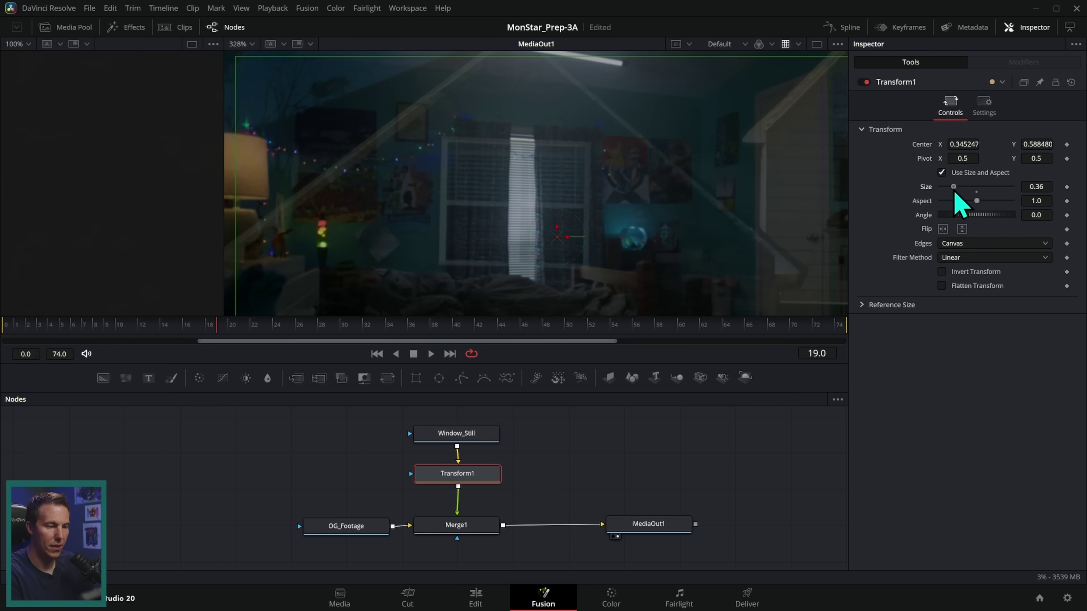
mouse_move(555, 235)
mouse_down()
mouse_move(538, 231)
mouse_move(543, 247)
mouse_up()
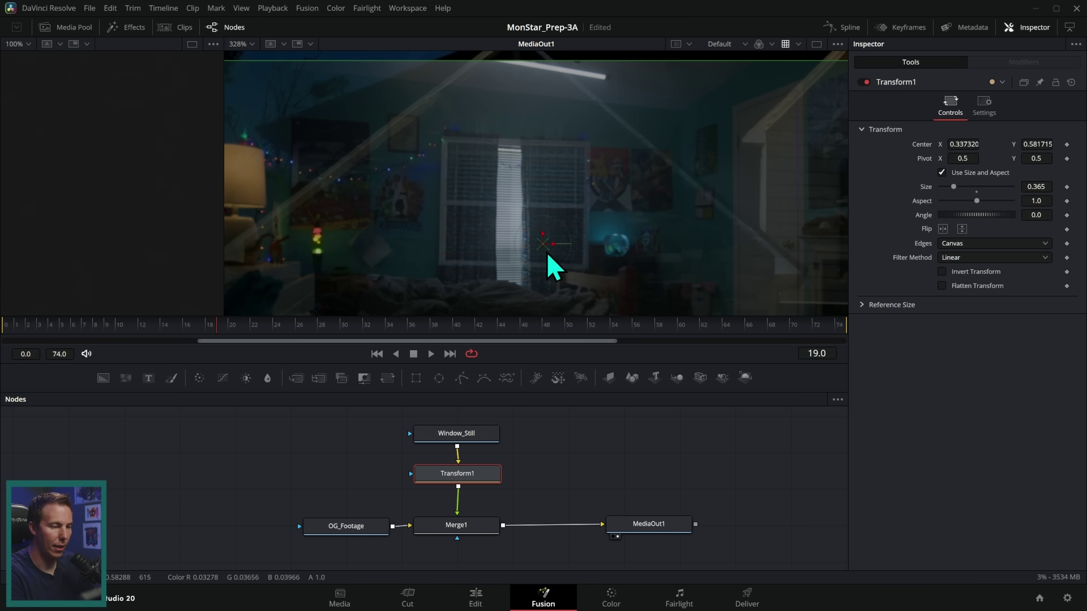
scroll(556, 437, up, 2)
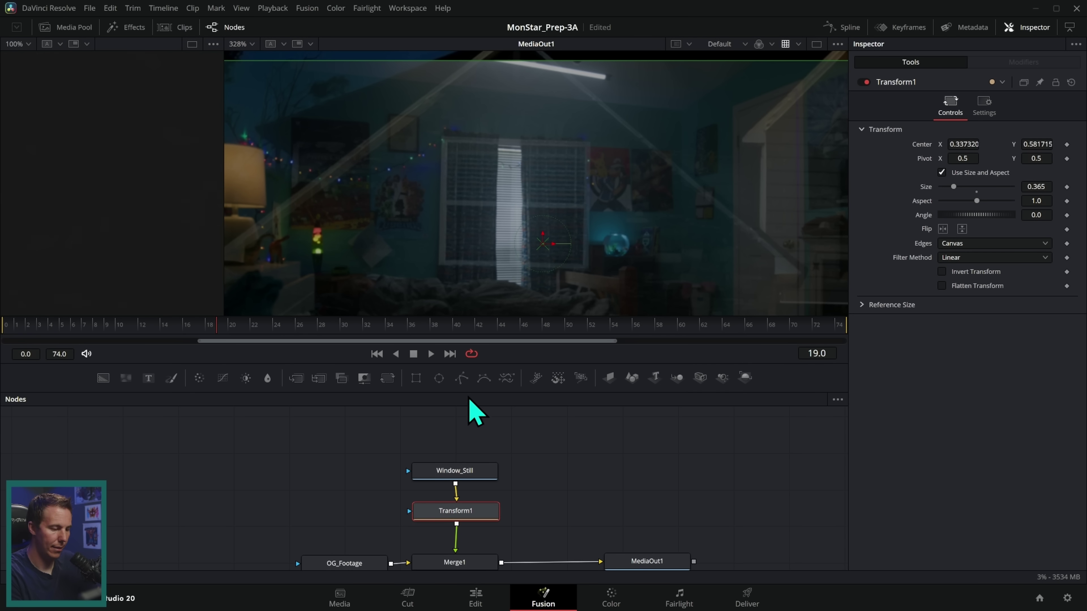
Draw a closed Polygon mask around the upper window's outline on Window_Still
drag(462, 430, 464, 434)
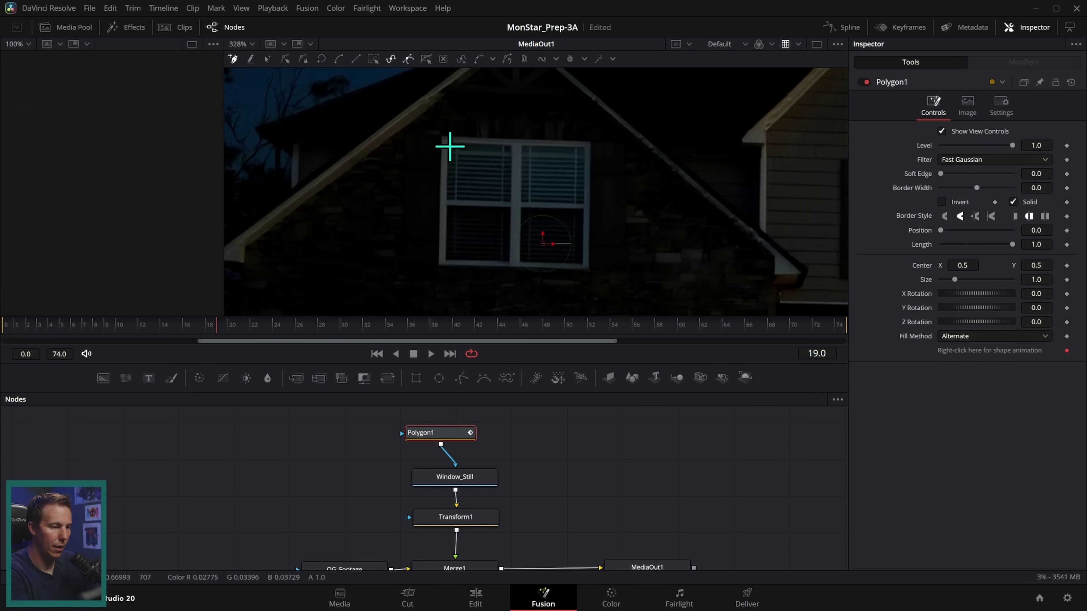
click(586, 144)
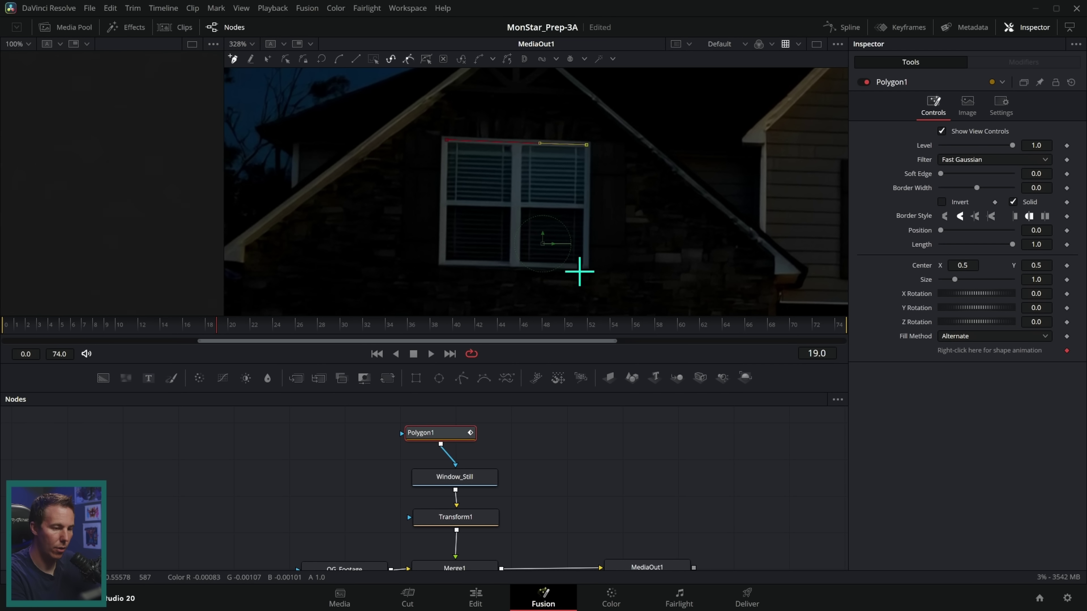
click(445, 259)
click(446, 140)
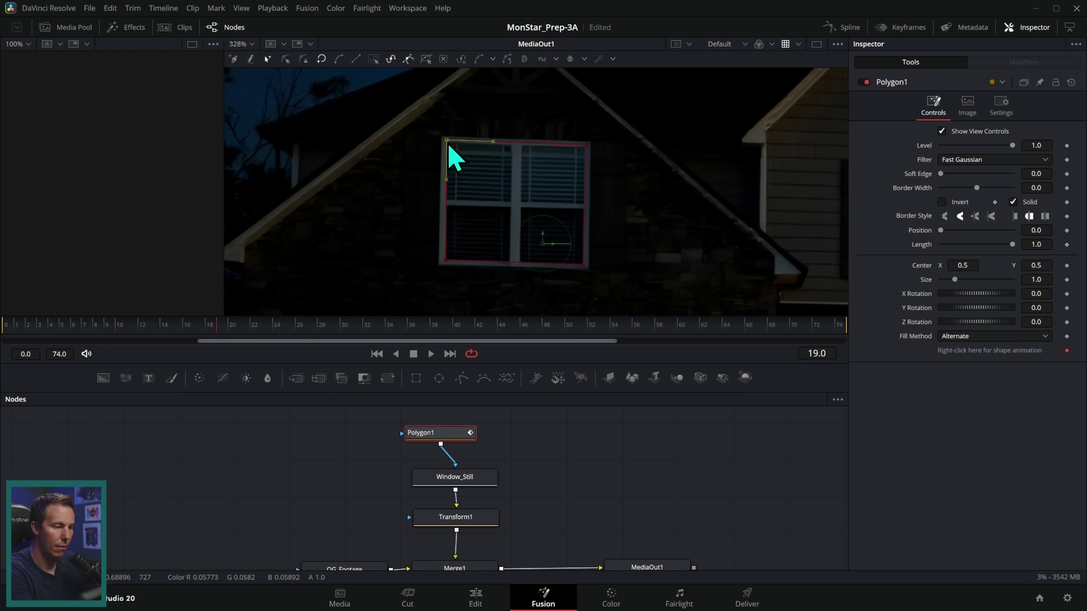
click(591, 462)
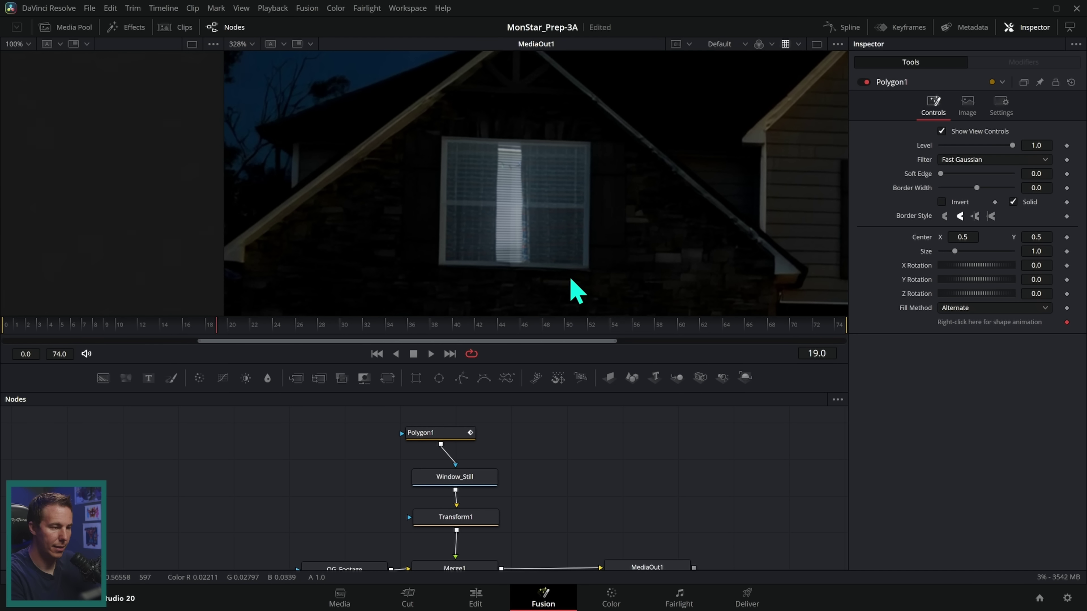
Raise Merge1's Blend to full strength, 1.0
scroll(556, 478, down, 2)
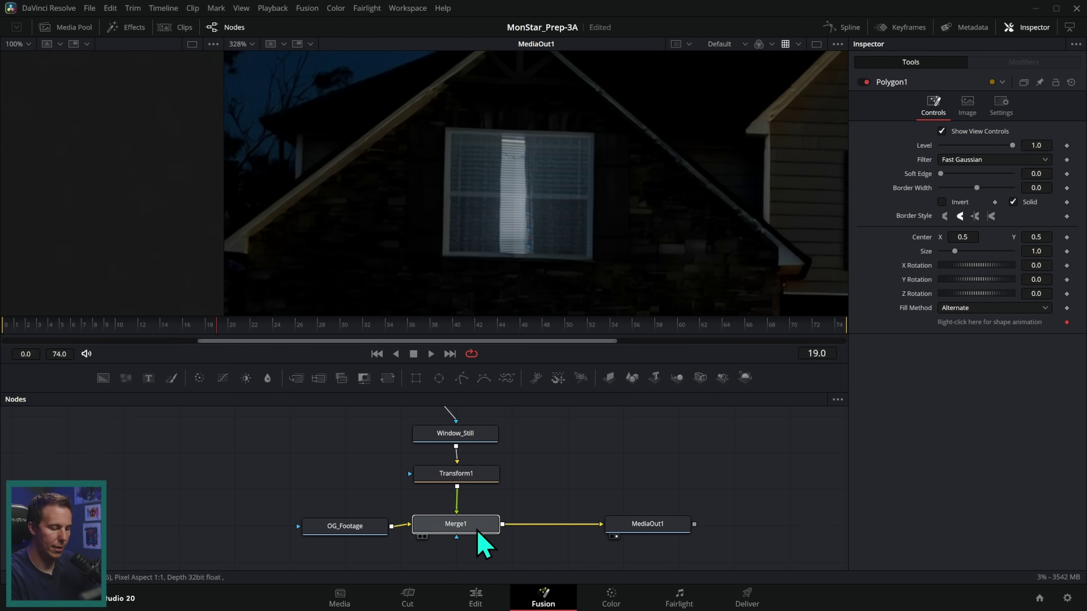
click(478, 529)
drag(980, 288, 1074, 290)
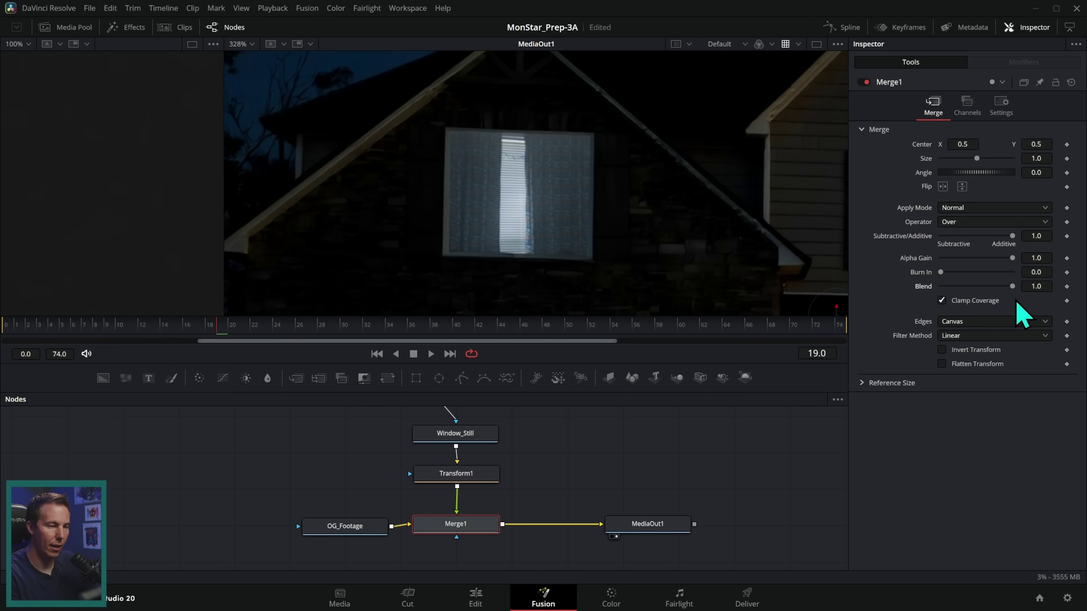
scroll(536, 434, up, 1)
Add a Color Corrector node after the Window_Still node
drag(498, 409, 483, 464)
scroll(522, 480, up, 3)
drag(547, 441, 516, 476)
click(484, 469)
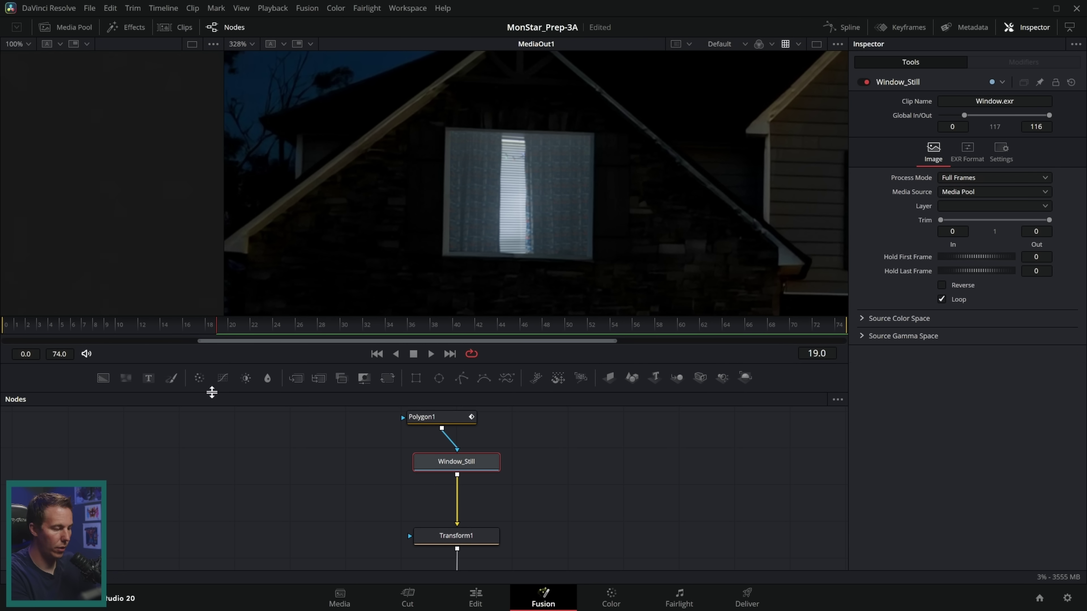
click(199, 380)
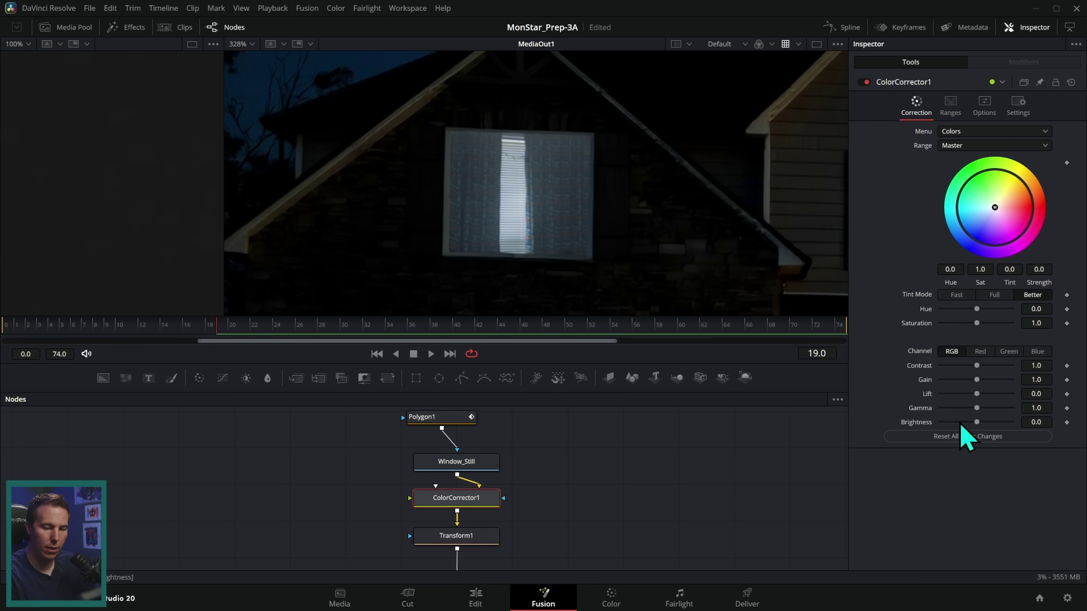
click(984, 105)
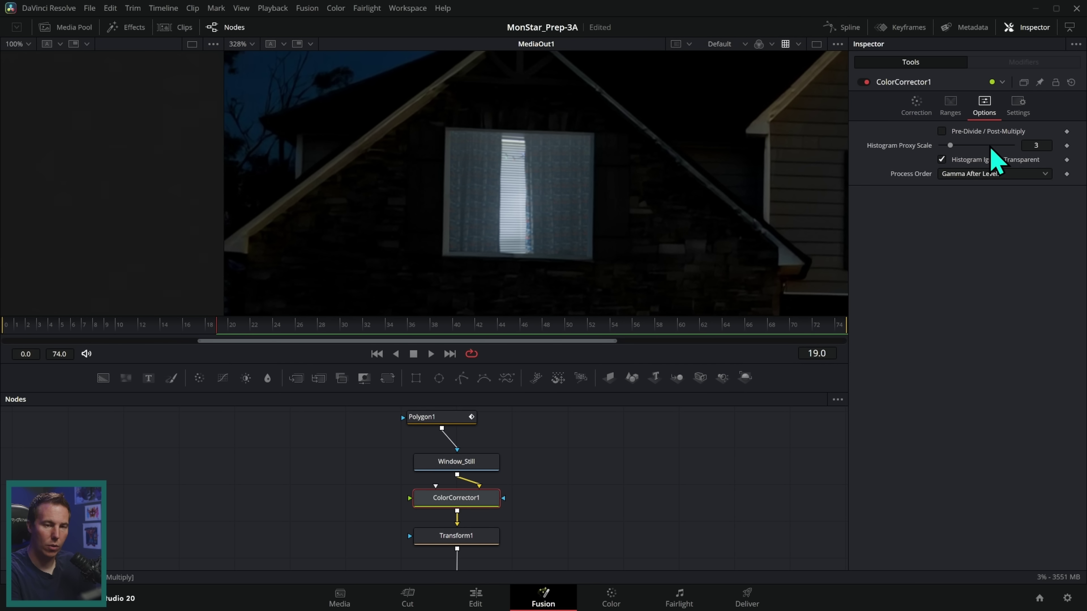
click(916, 105)
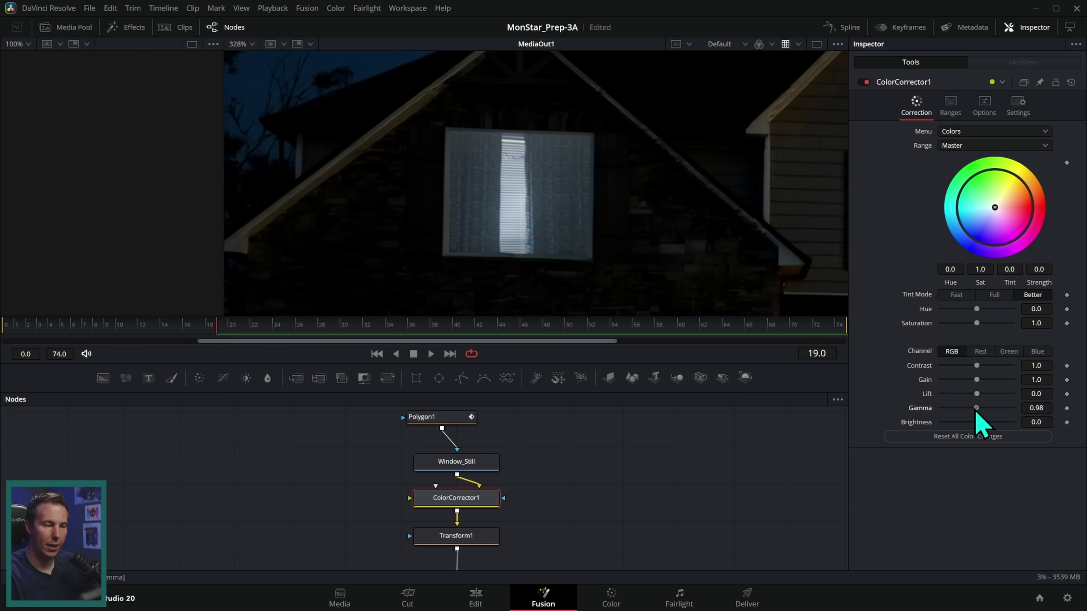
Lower the still's gamma toward 0.73, shift its tint cooler, and save the project
drag(976, 411, 967, 414)
drag(995, 207, 1001, 205)
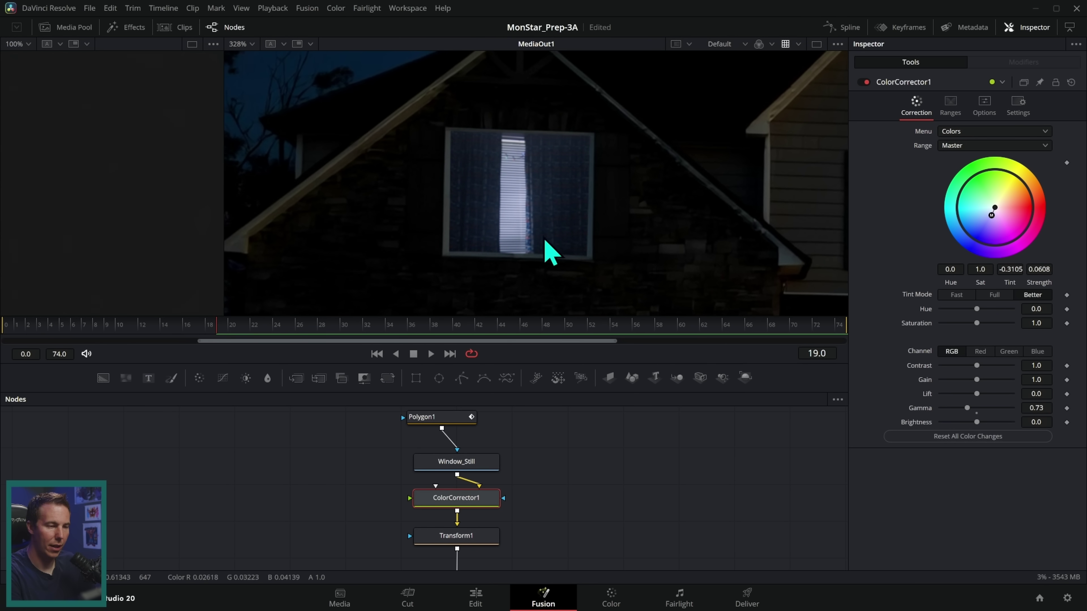
key(ctrl+s)
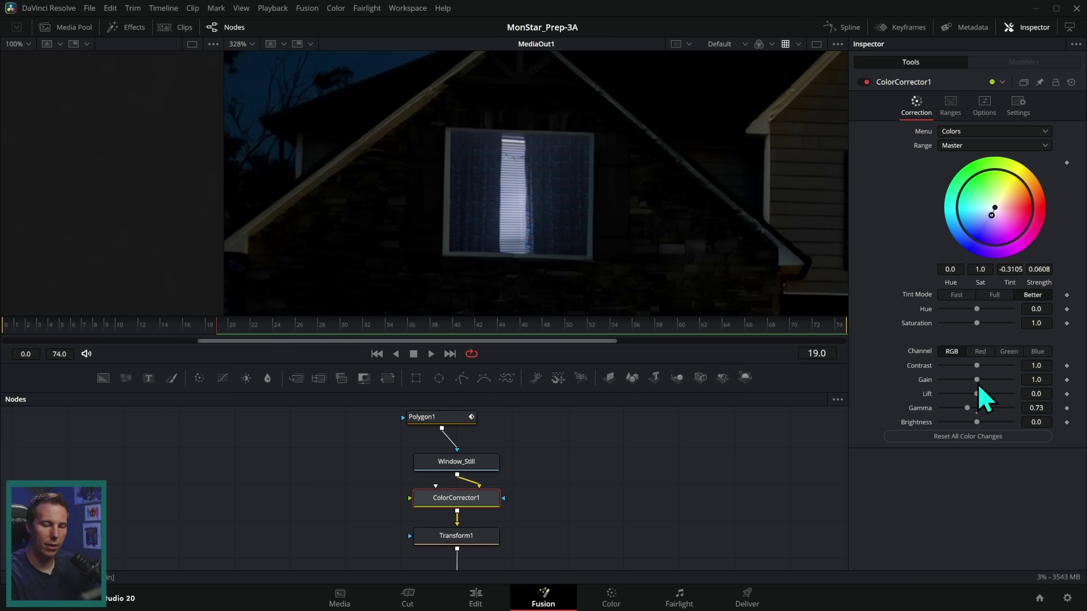
Set the colour corrector's gain to 0.697 and bring up the Polygon1 mask settings
click(1034, 380)
text(0.697)
key(Return)
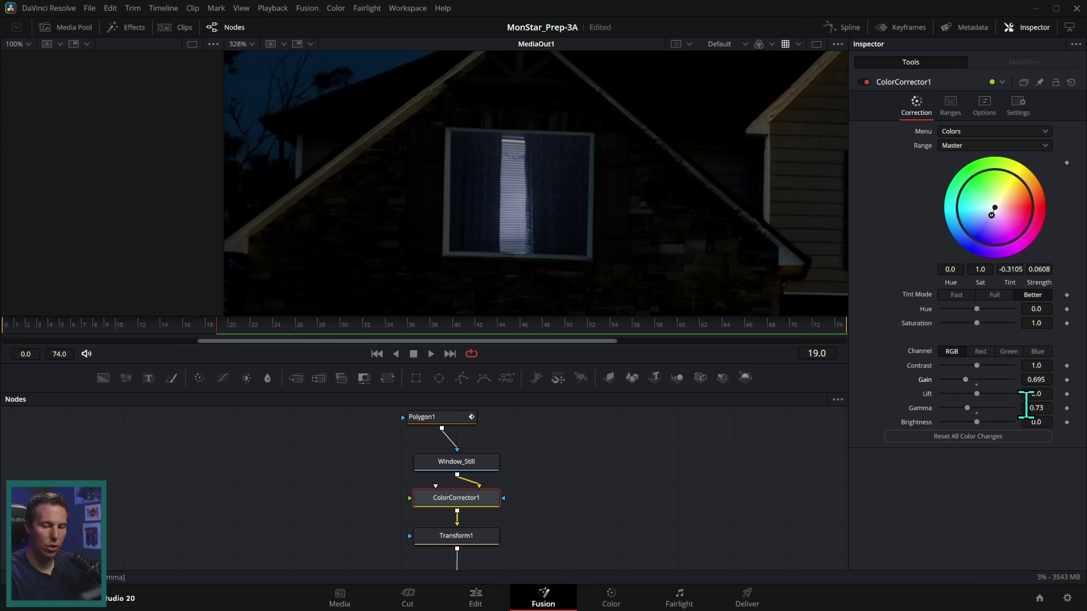
scroll(594, 238, down, 5)
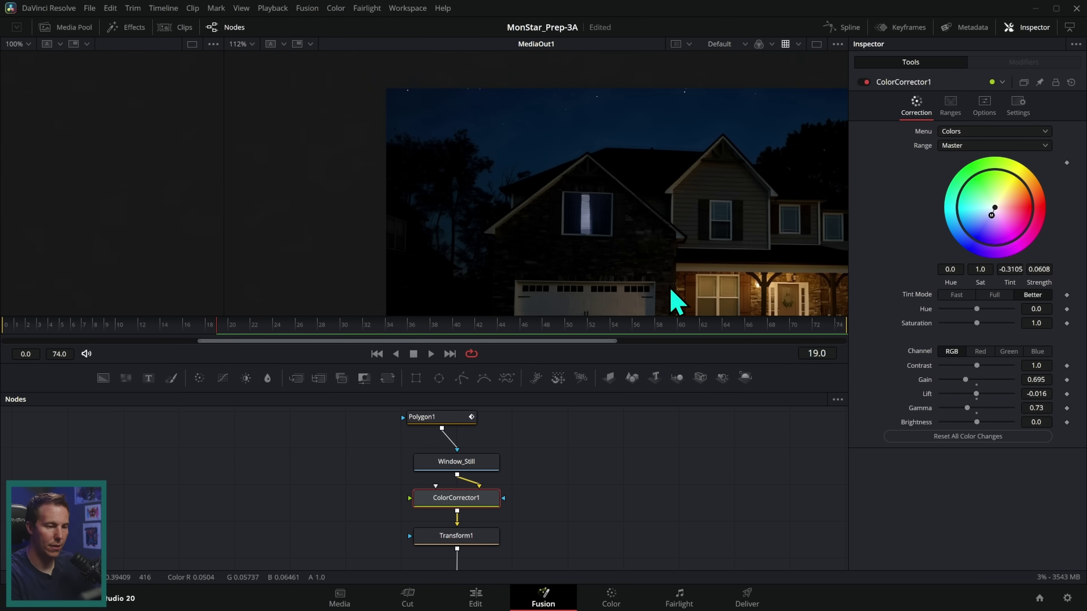
scroll(644, 255, up, 2)
click(631, 247)
scroll(604, 236, up, 2)
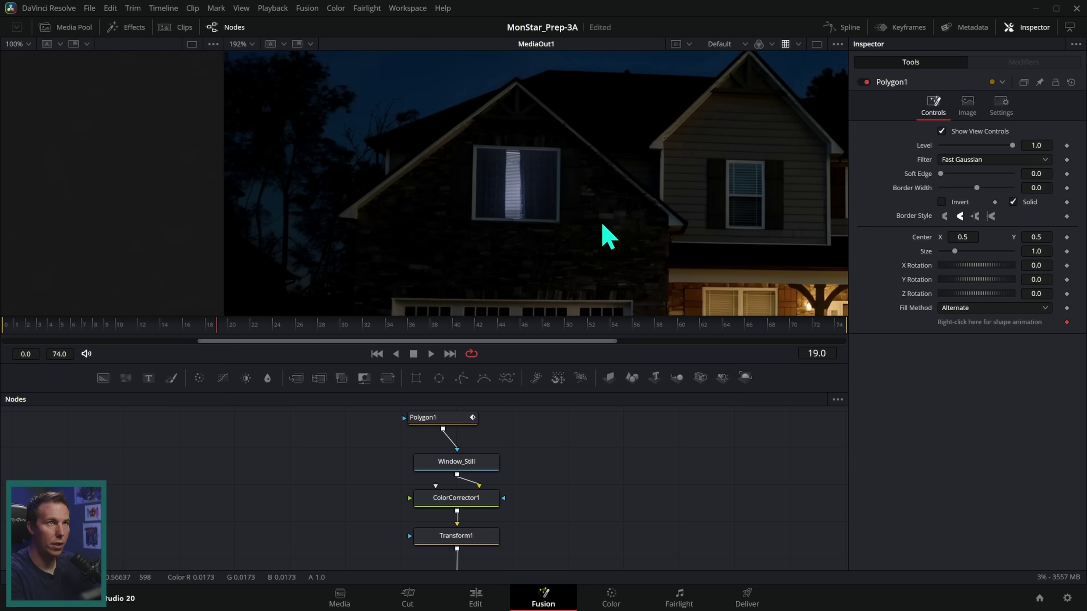
Add a Planar Tracker after the OG_Footage node
scroll(600, 479, down, 3)
drag(418, 524, 587, 225)
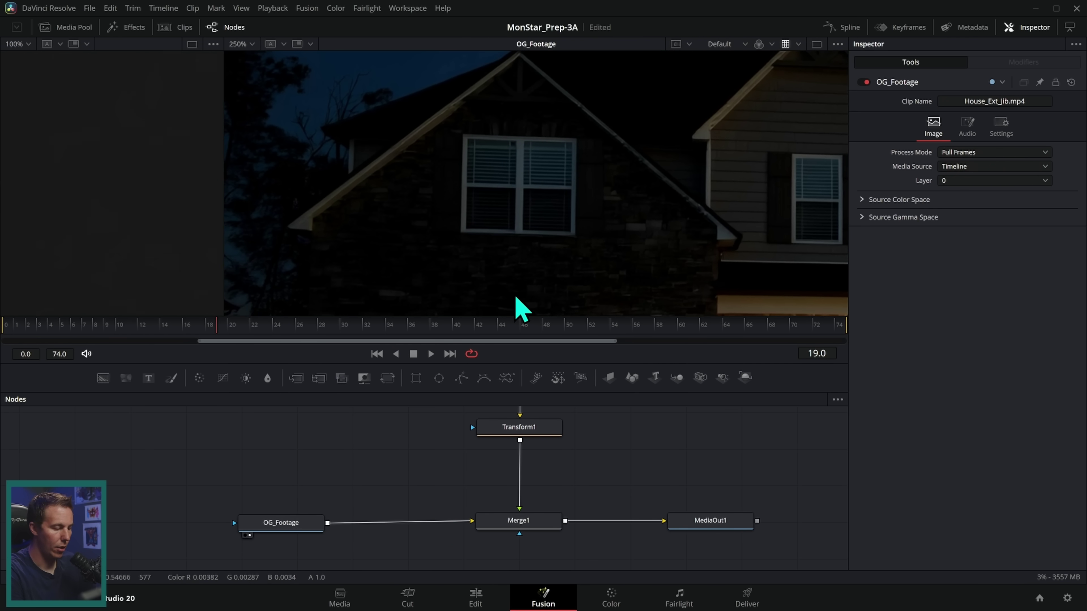
drag(283, 529, 226, 534)
key(shift+space)
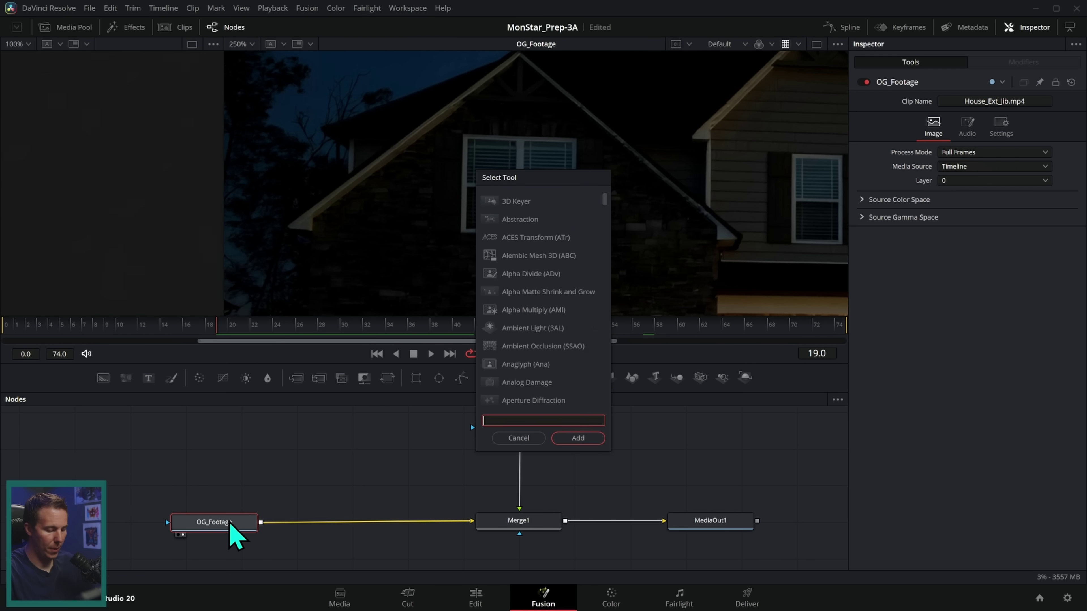
text(plana)
key(Return)
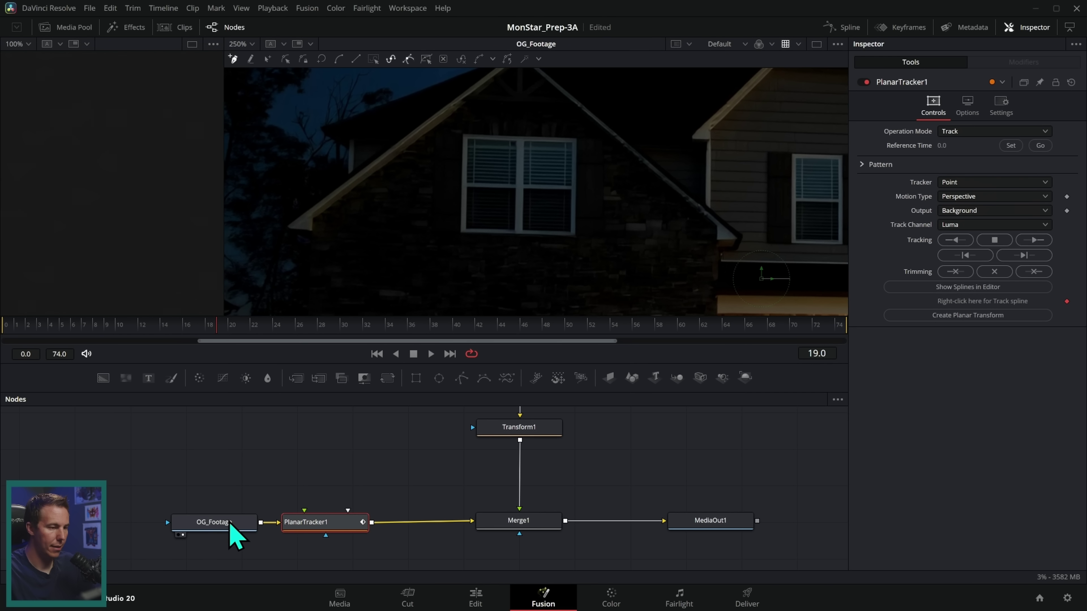
Outline the upper window with a closed tracking shape
click(457, 128)
click(585, 136)
click(583, 206)
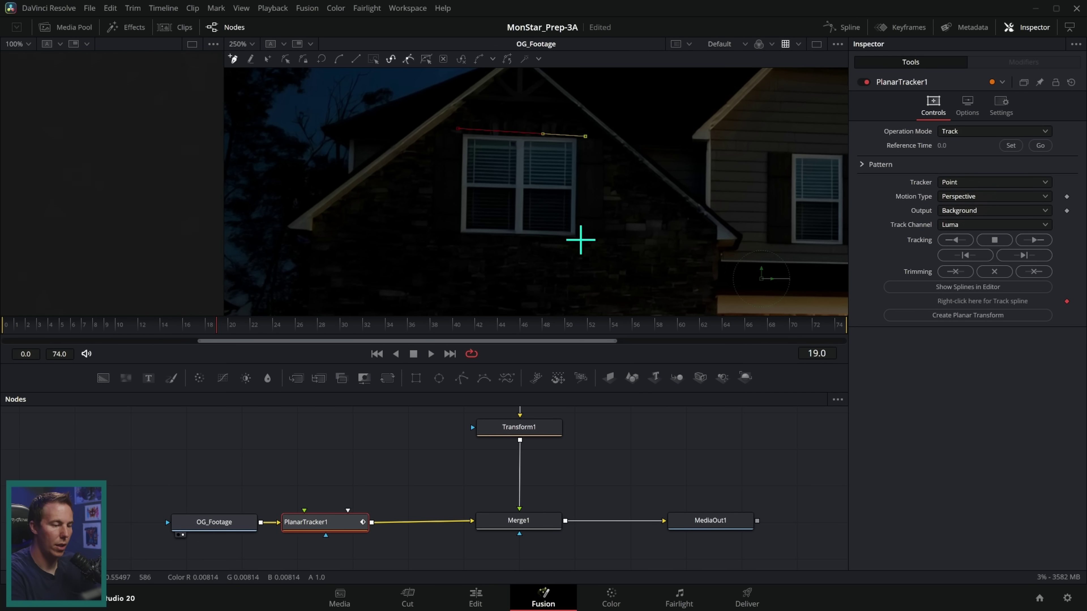
click(581, 241)
click(450, 239)
click(457, 127)
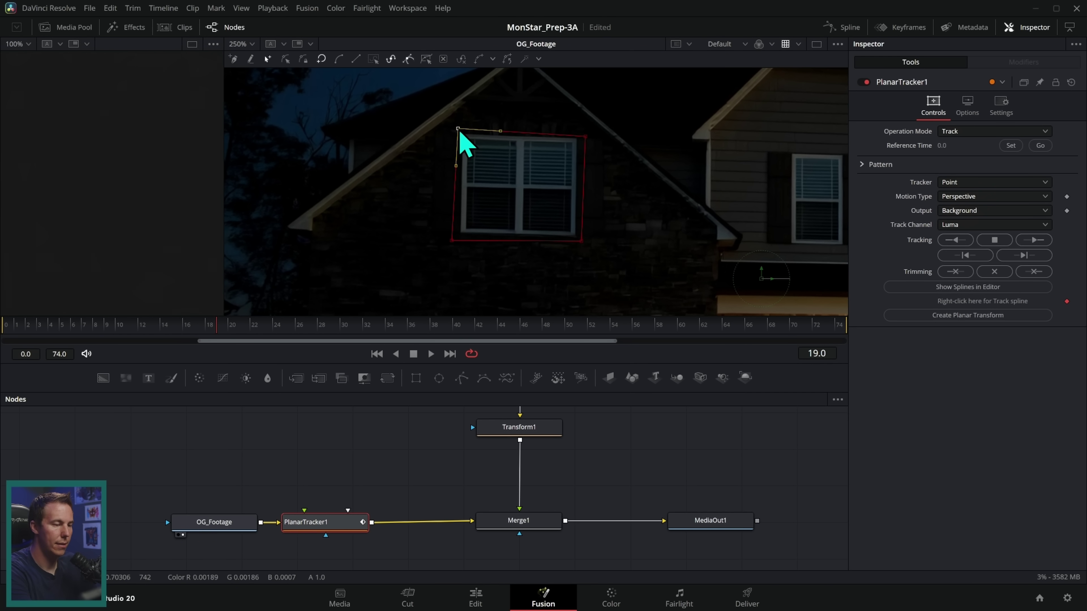
Track the window forward and backward from frame 19, then create a planar transform
click(1034, 241)
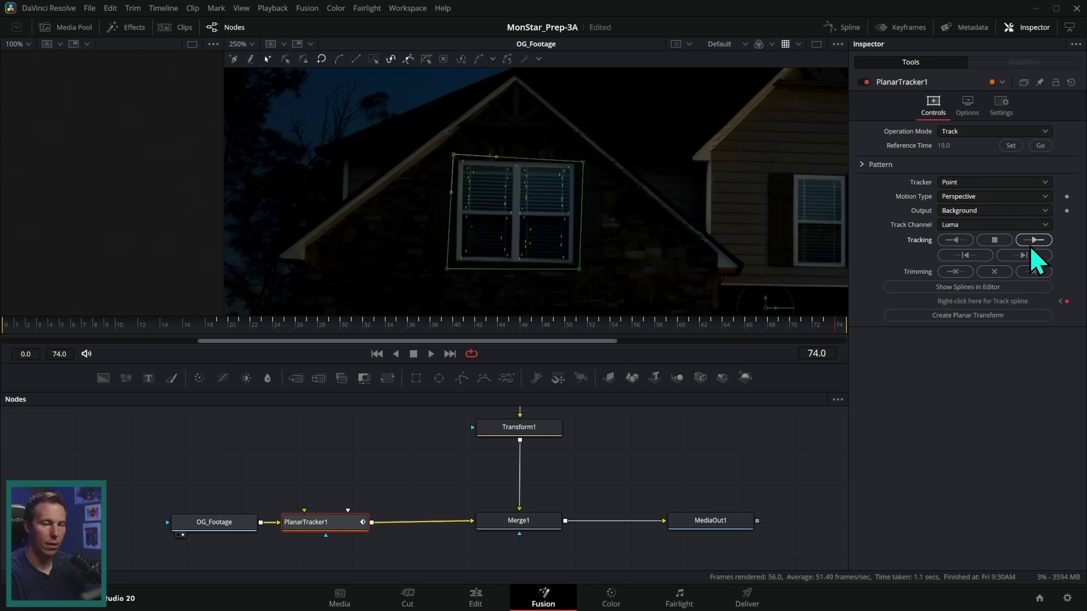
click(1040, 146)
click(959, 241)
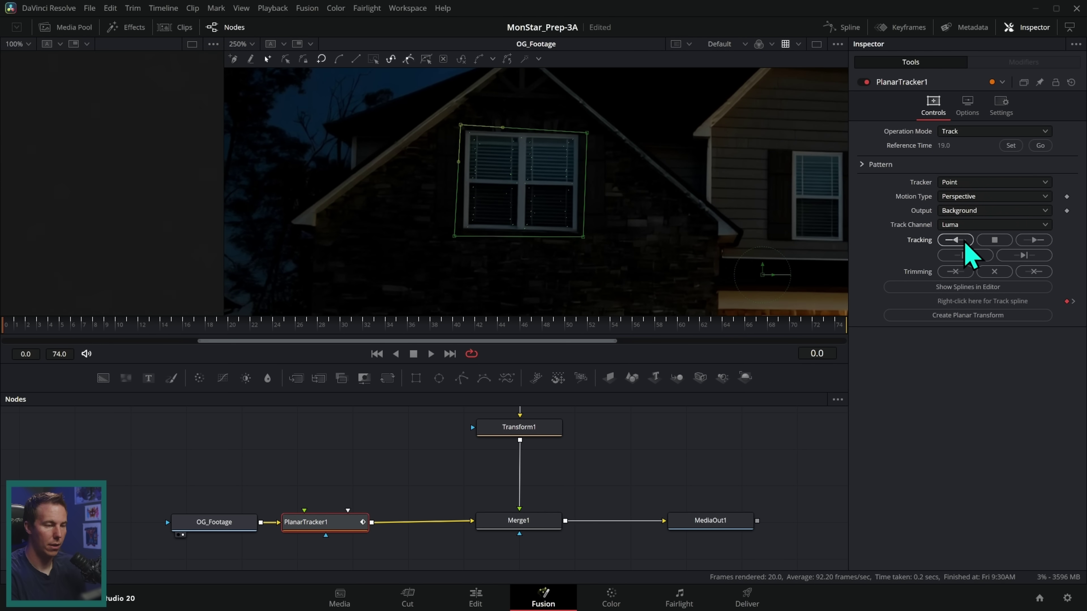
click(960, 319)
drag(192, 332, 222, 334)
Insert the planar transform between Transform1 and Merge1 and play back the final composite
drag(403, 488, 531, 494)
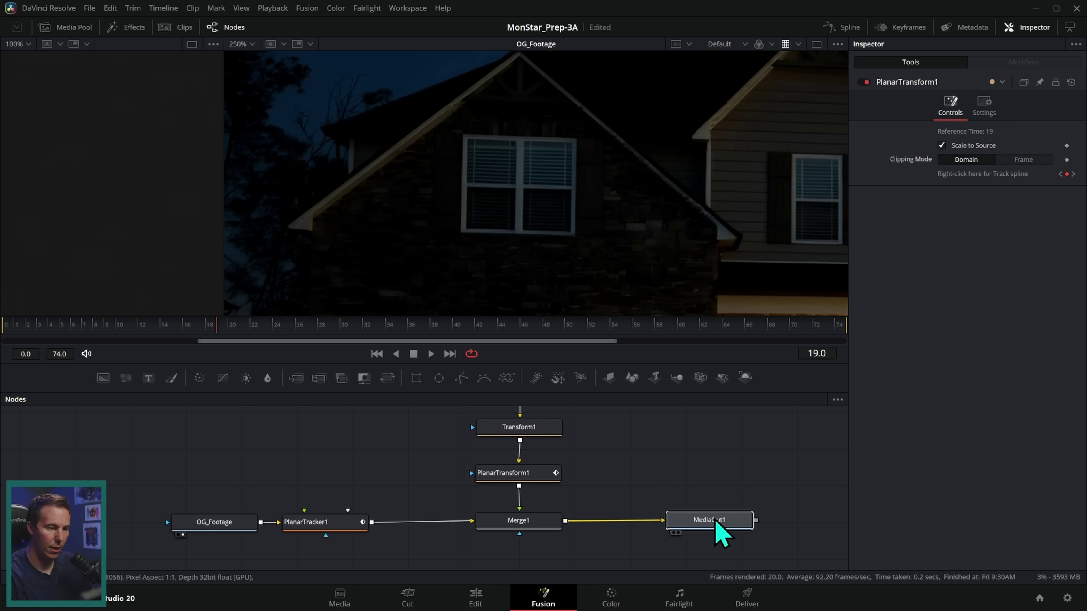
key(1)
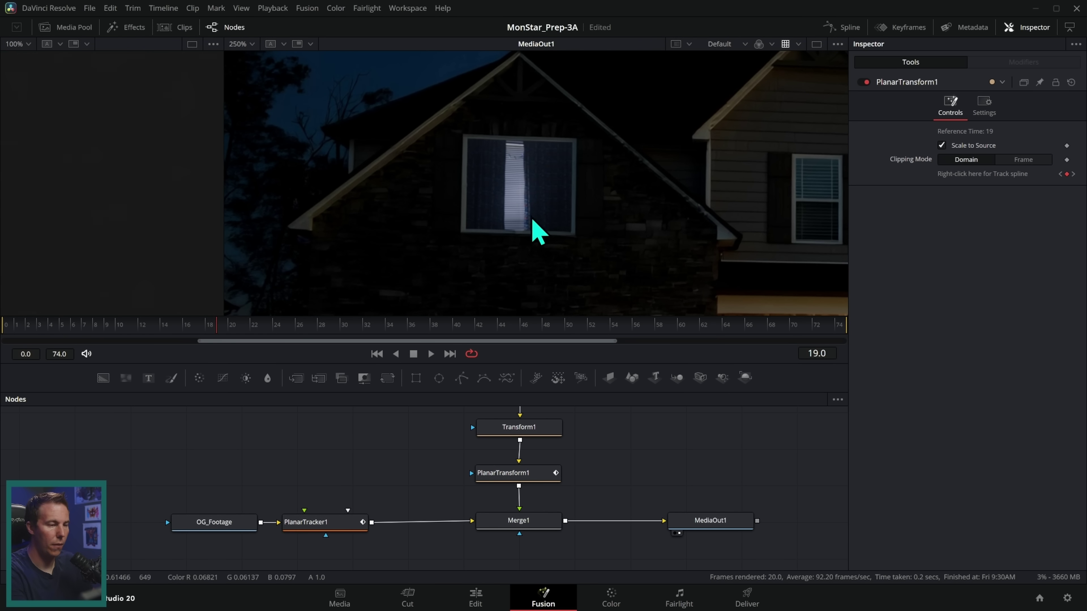
click(430, 354)
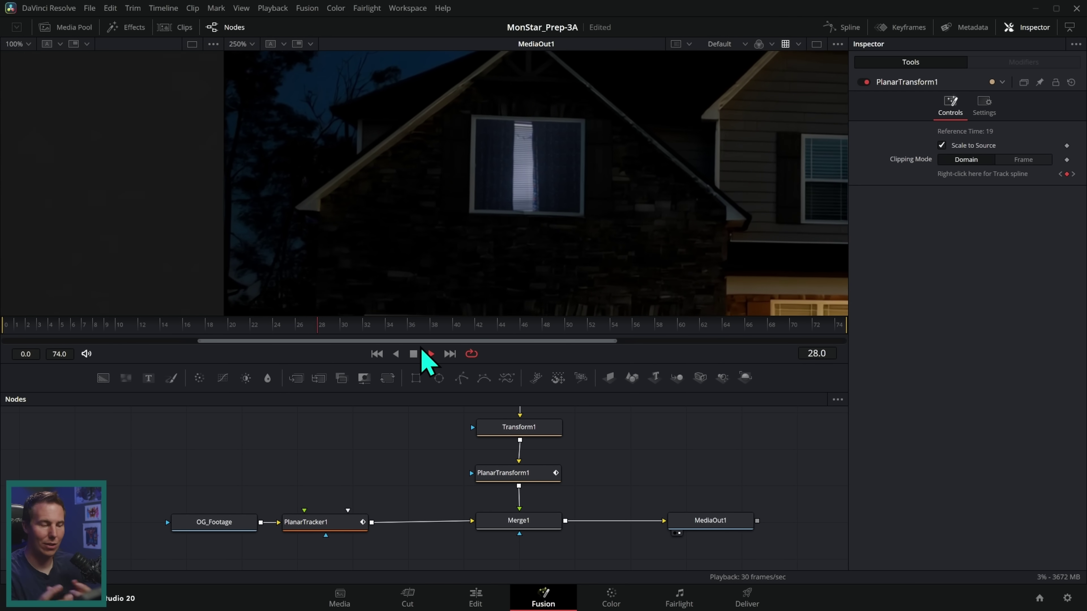
click(430, 353)
Play the house jib shot on the Edit timeline and watch it full screen in cinema mode
click(476, 597)
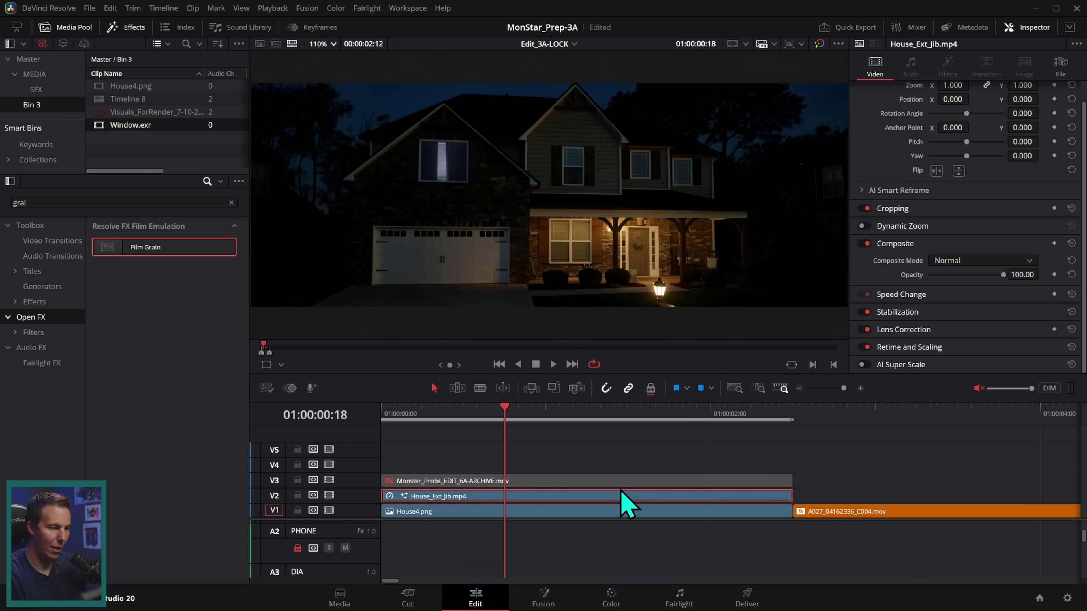
key(space)
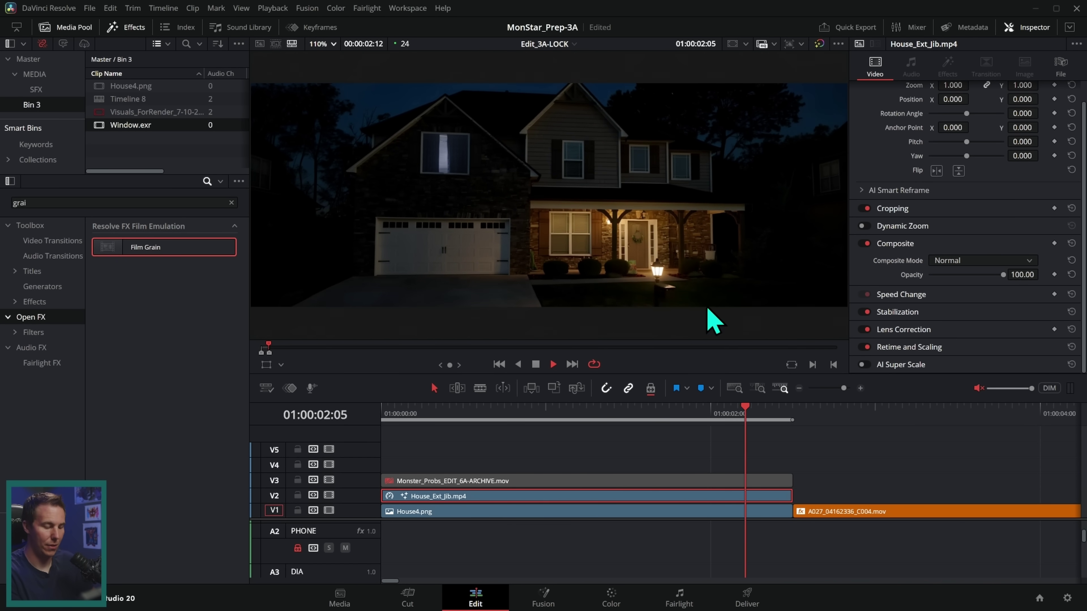
key(ctrl+f)
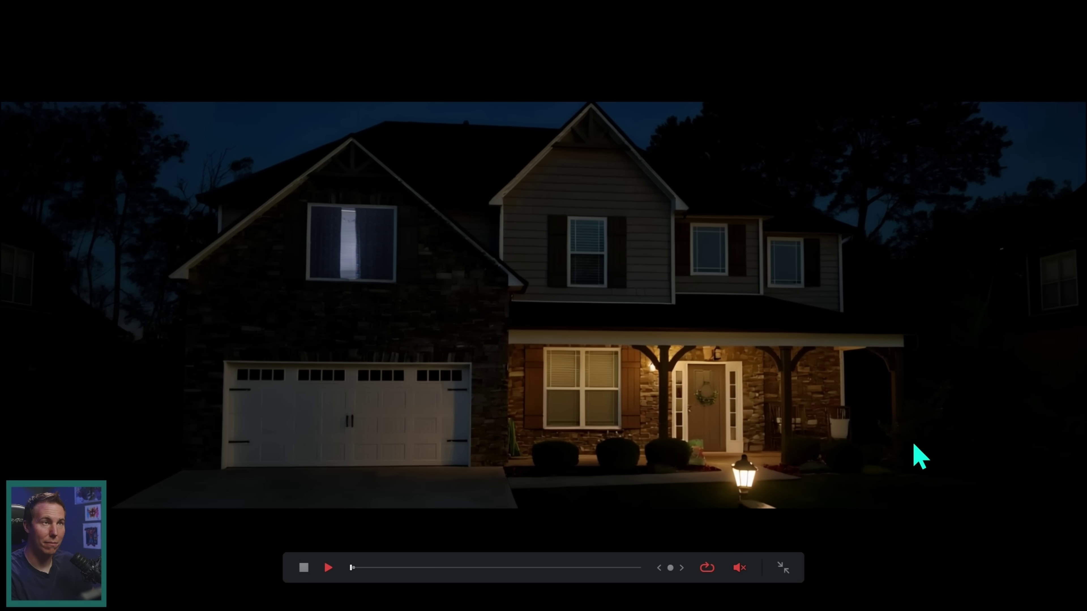